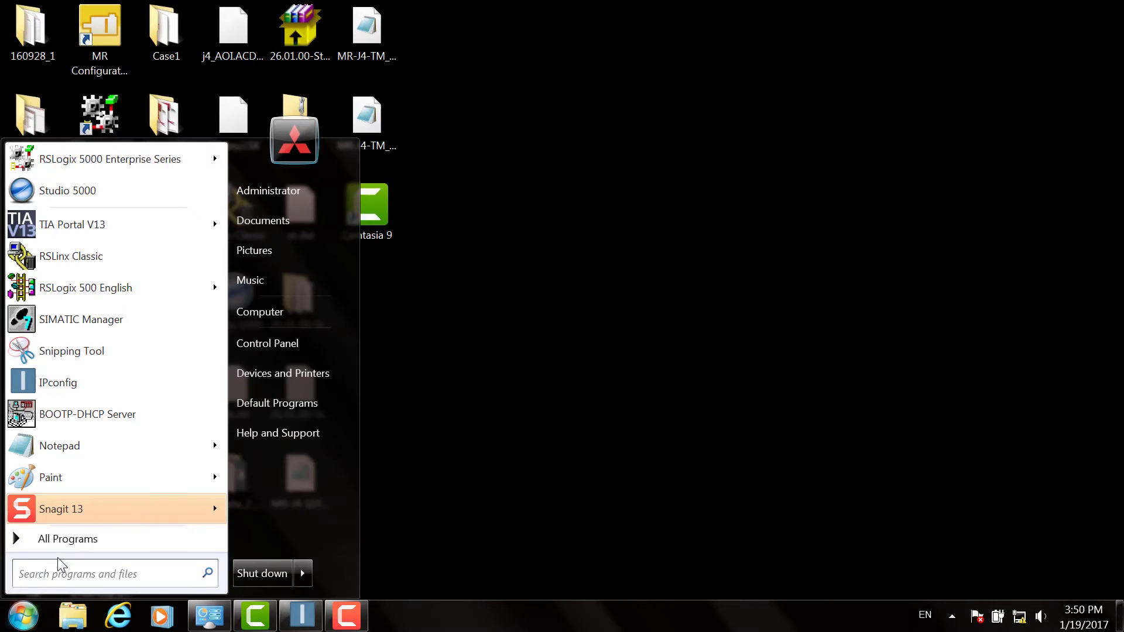
# - Launch the EDS Hardware Installation Tool from Rockwell Software > RSLinx > Tools
pyautogui.click(65, 544)
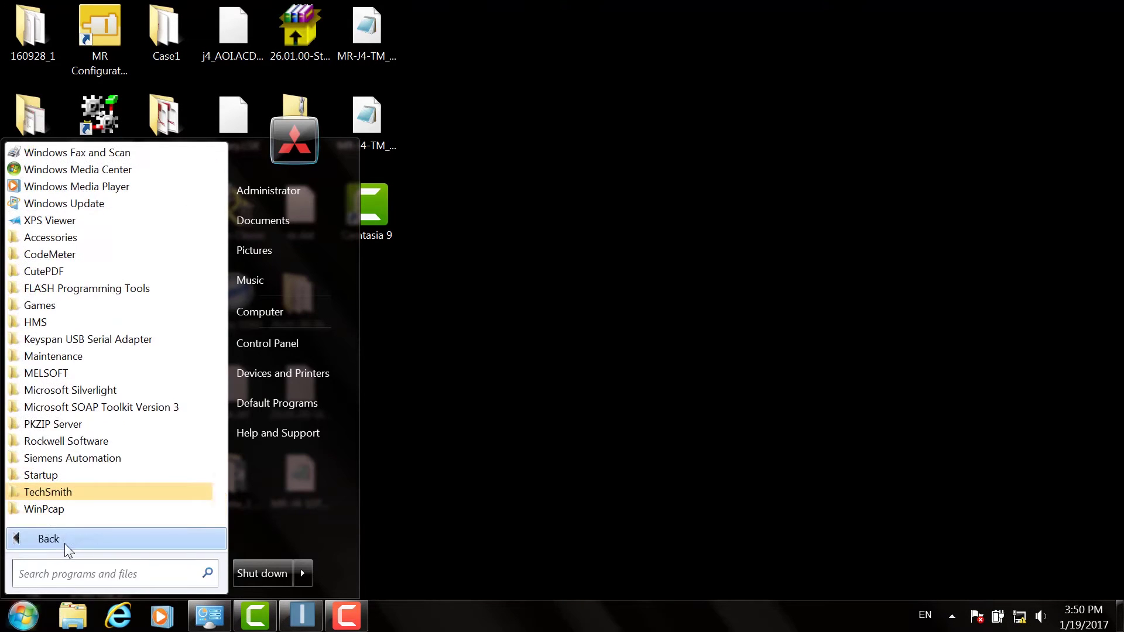
pyautogui.click(85, 441)
pyautogui.click(71, 457)
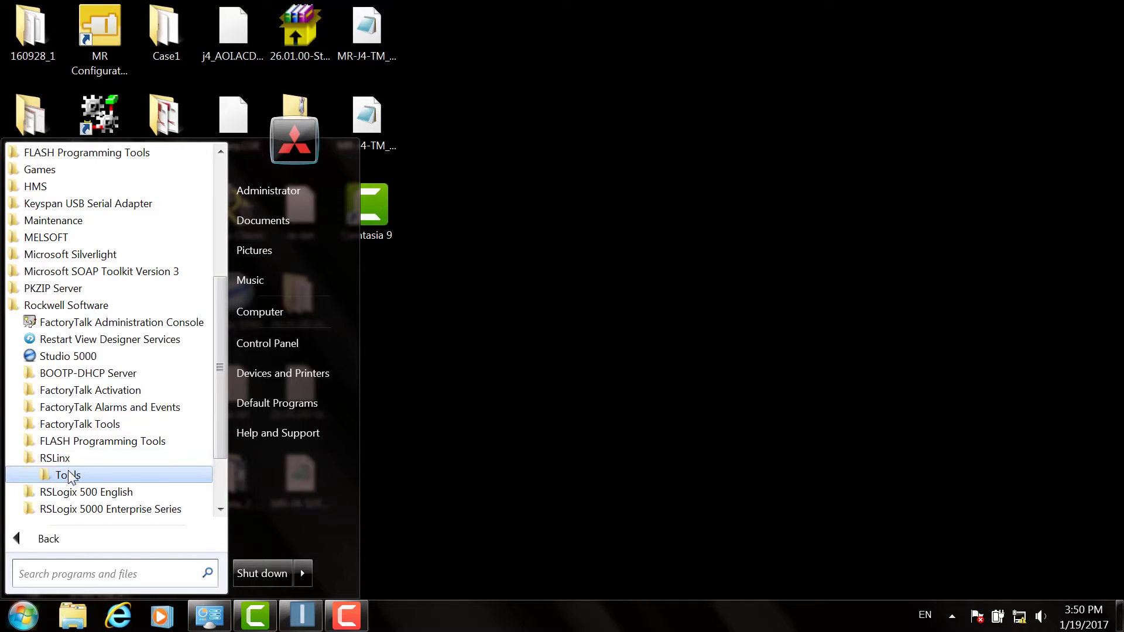
pyautogui.click(70, 475)
pyautogui.click(85, 491)
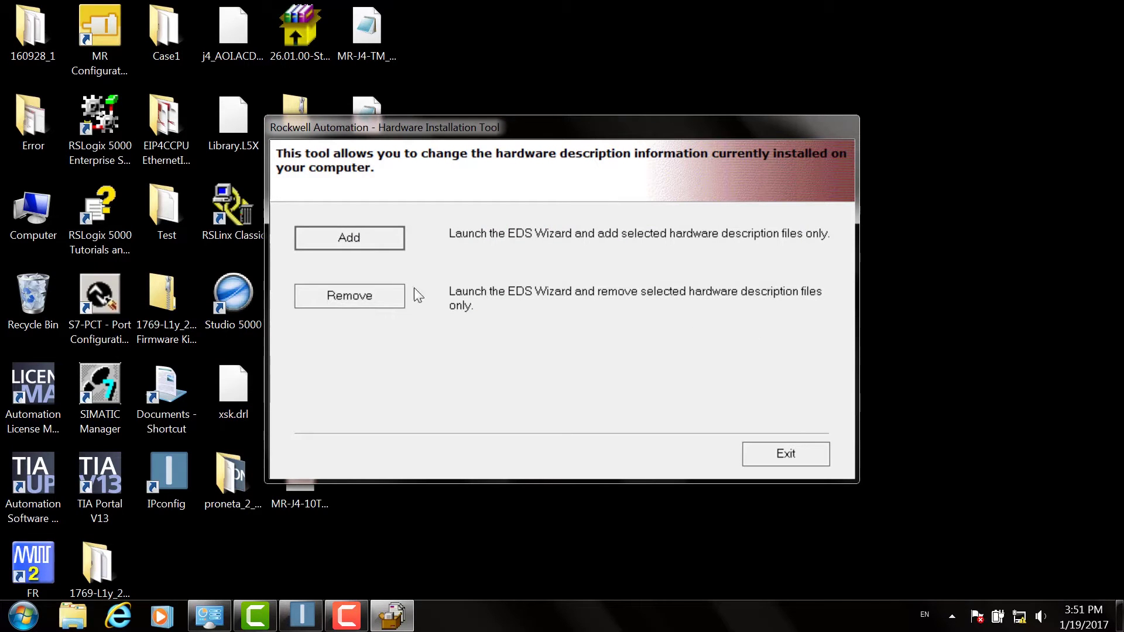
# - Register the five servo amplifier EDS files from the E:\MR-J4-TM EthernetIP EDS file folder, then exit
pyautogui.press('Return')
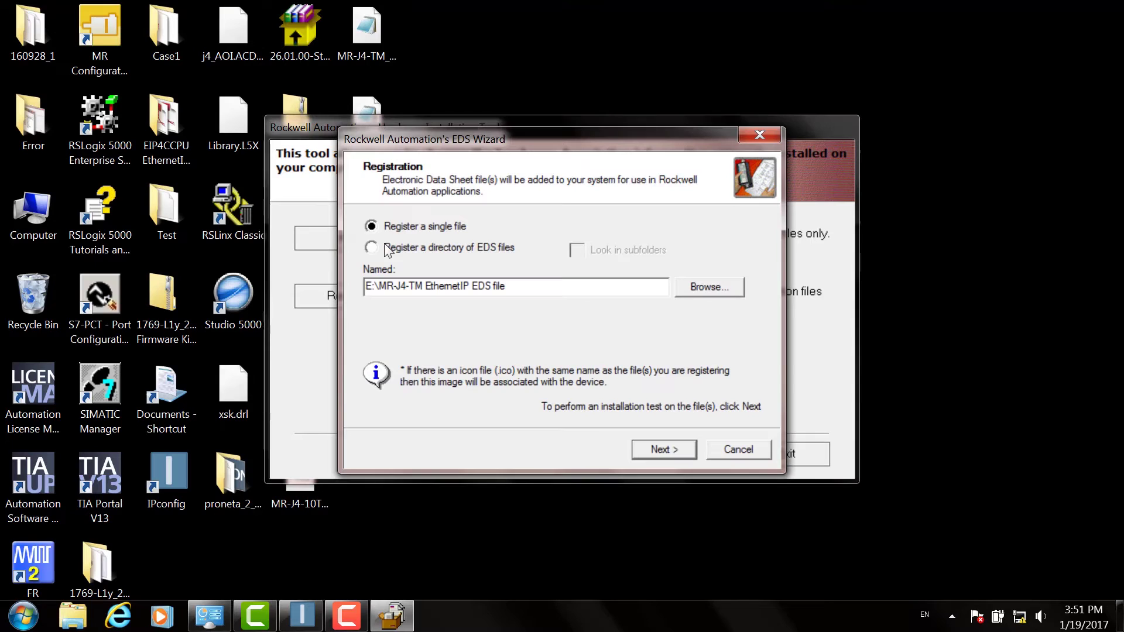
pyautogui.click(400, 250)
pyautogui.click(697, 297)
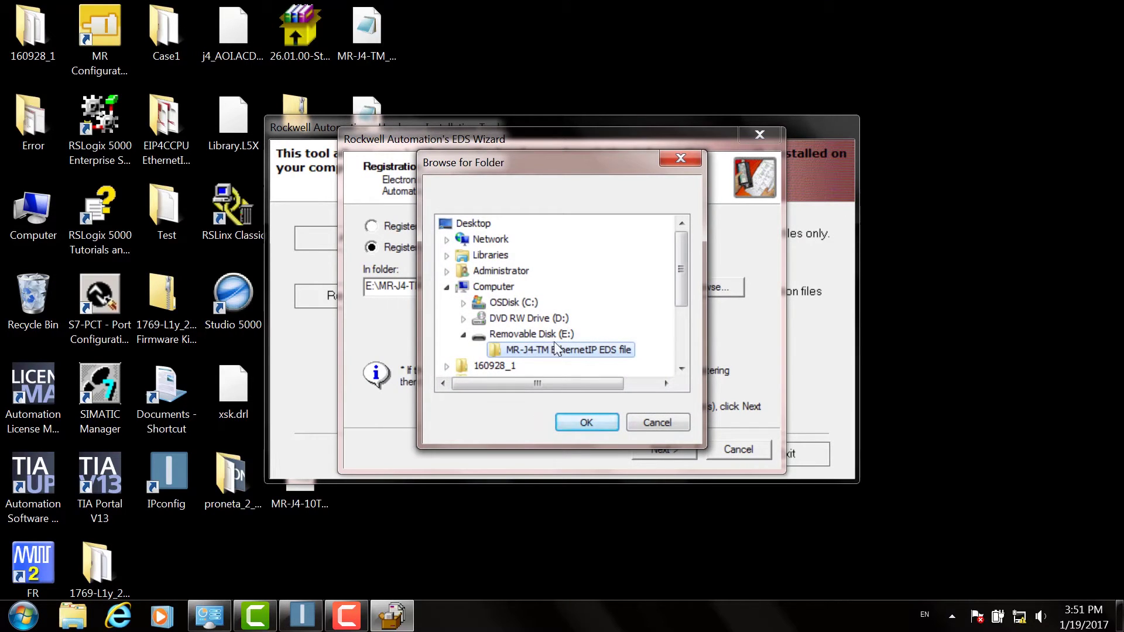
pyautogui.click(587, 416)
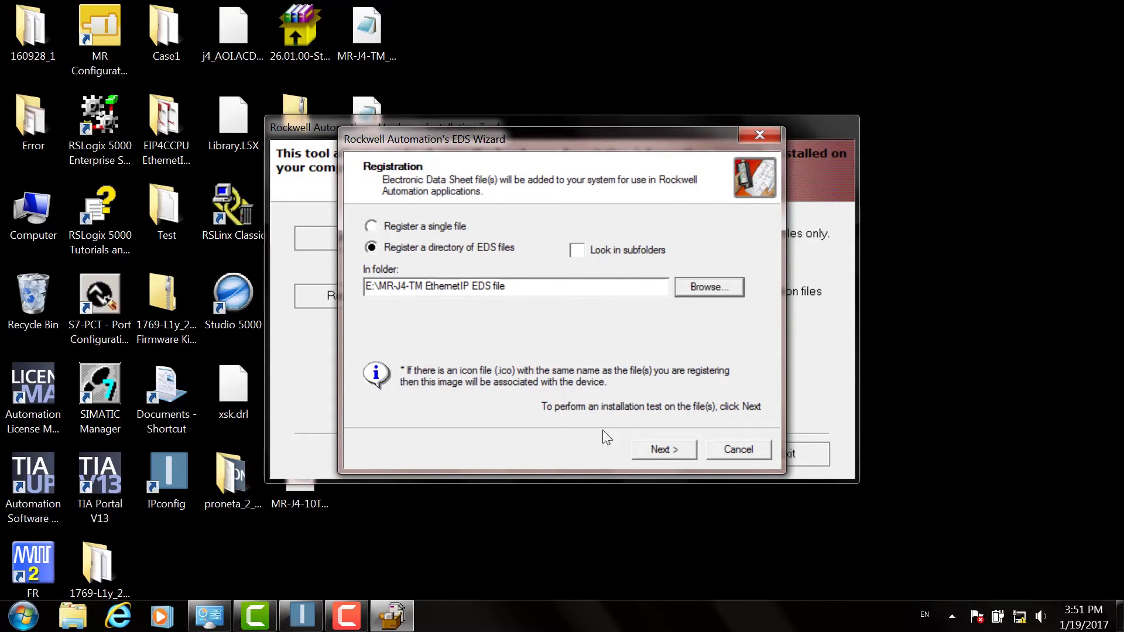
pyautogui.click(659, 450)
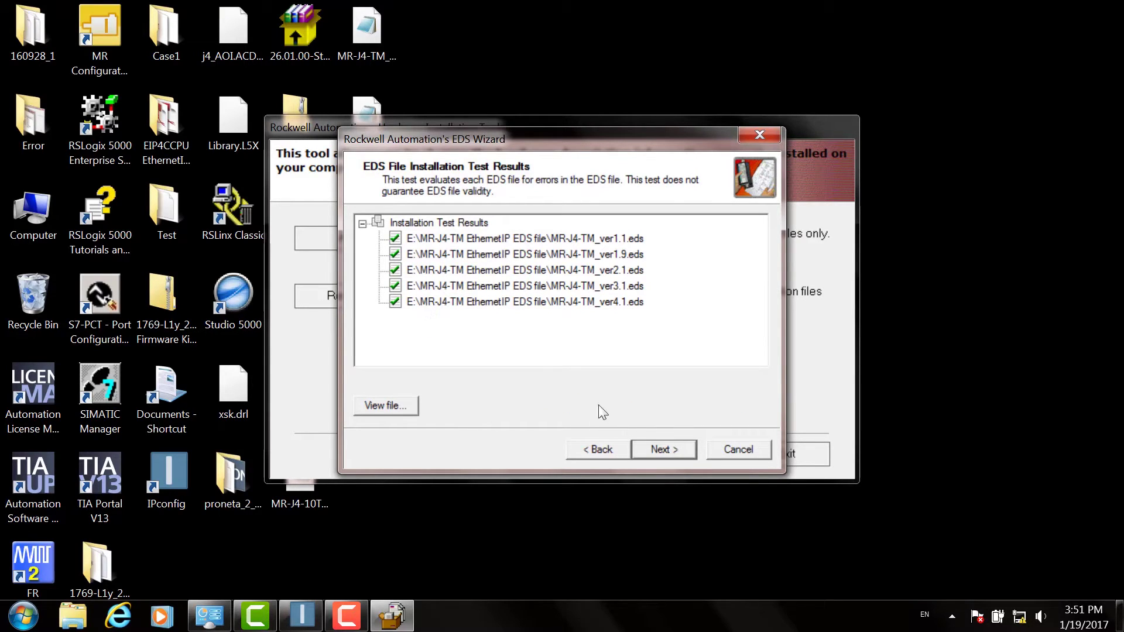
pyautogui.click(676, 451)
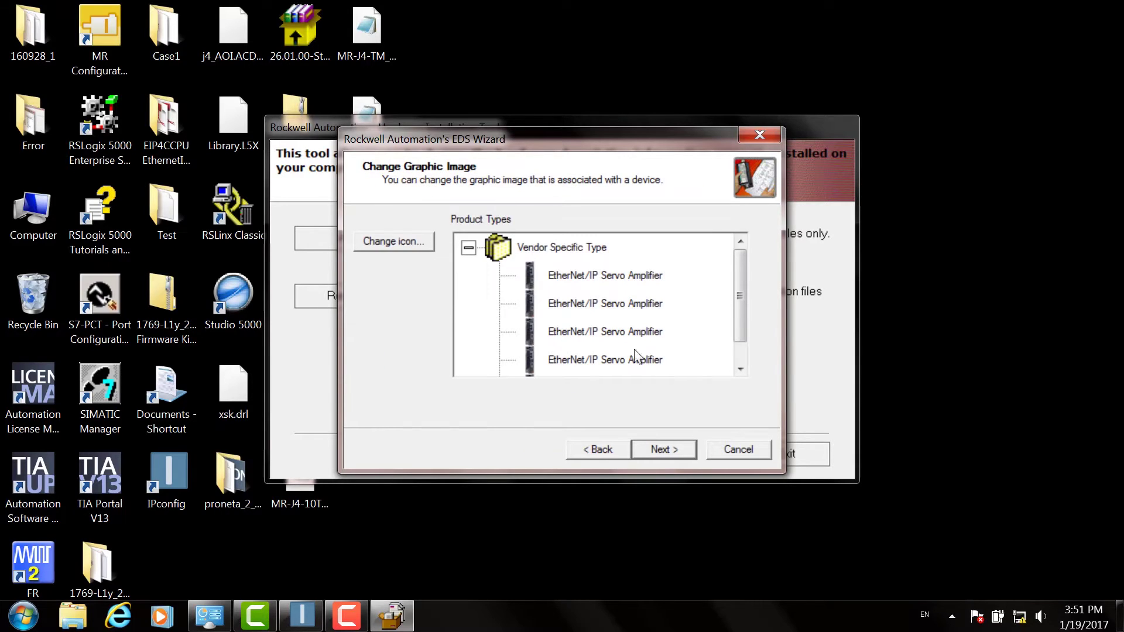
pyautogui.scroll(-1, 738, 322)
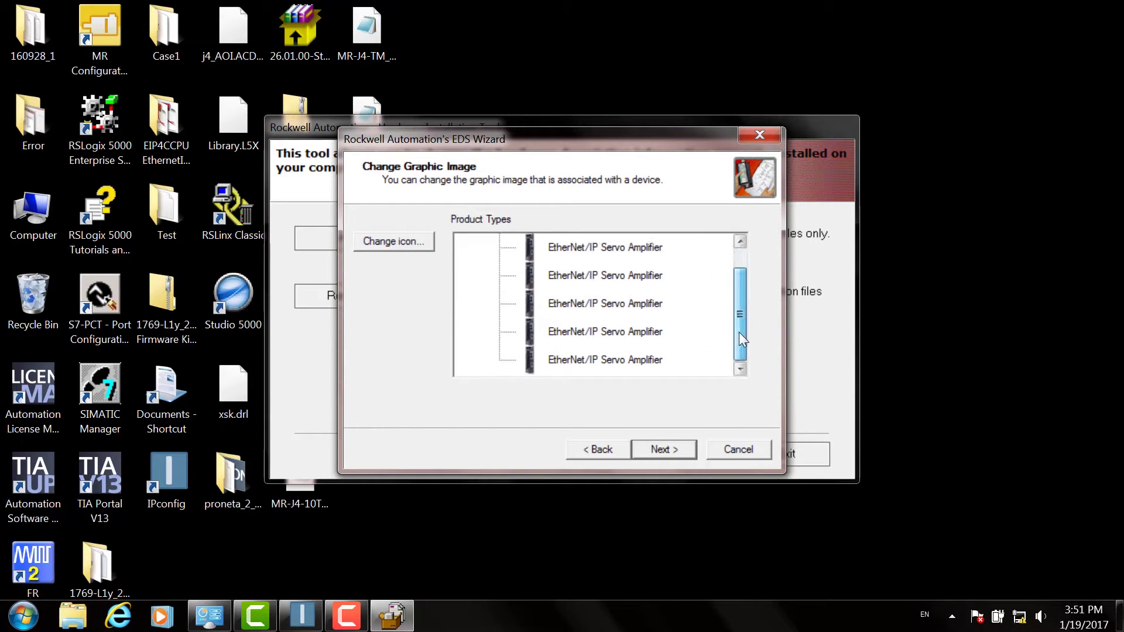
pyautogui.click(668, 449)
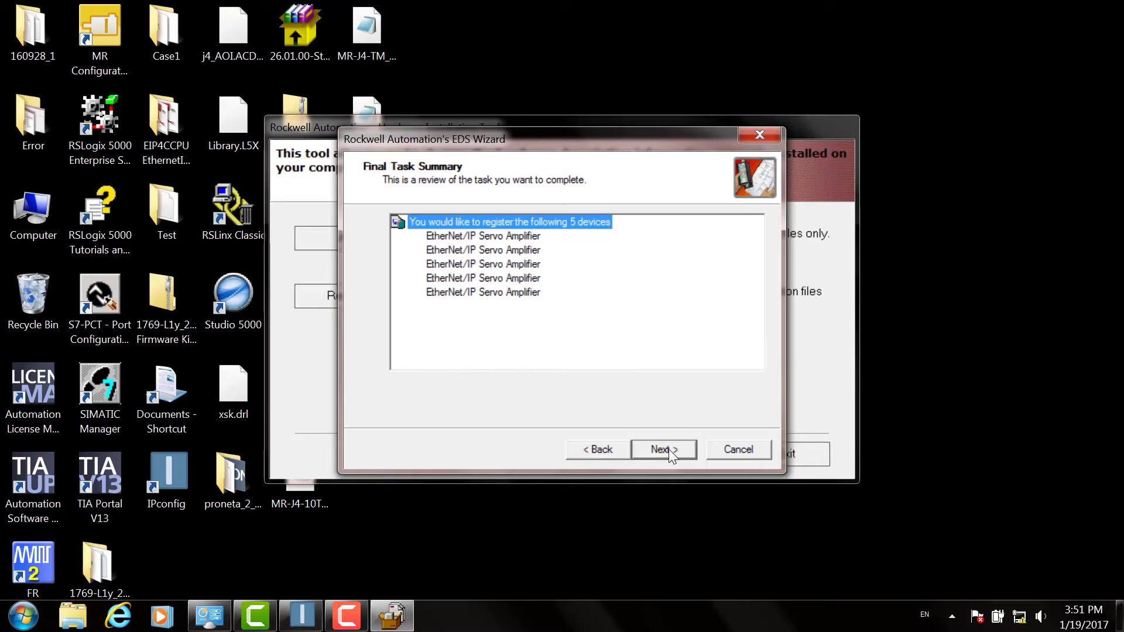
pyautogui.click(656, 447)
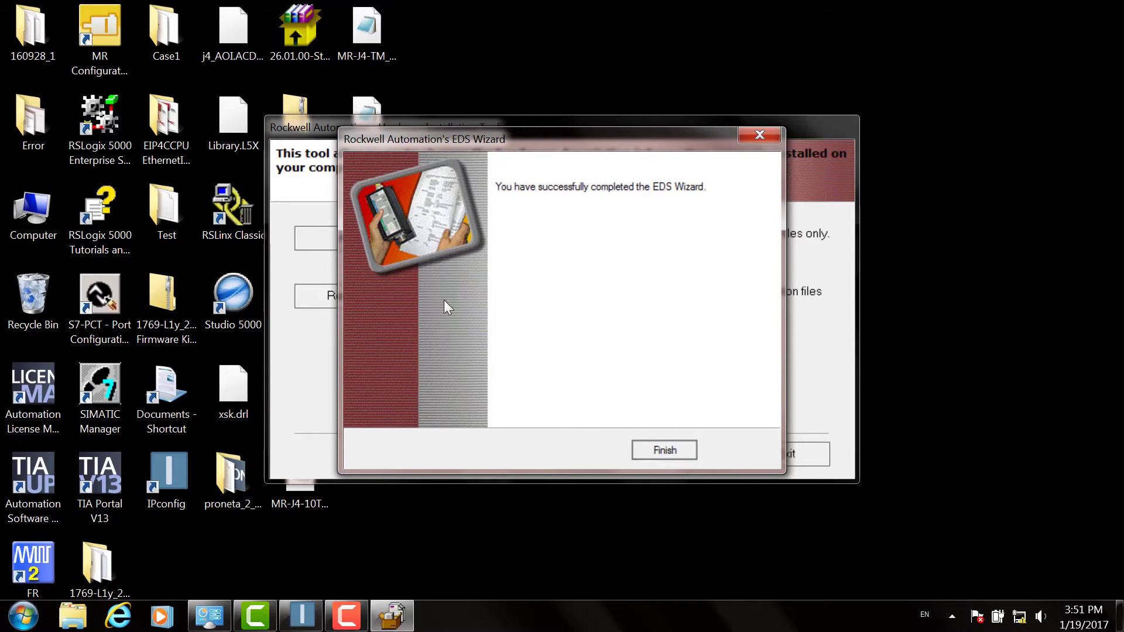
pyautogui.click(664, 450)
pyautogui.click(771, 461)
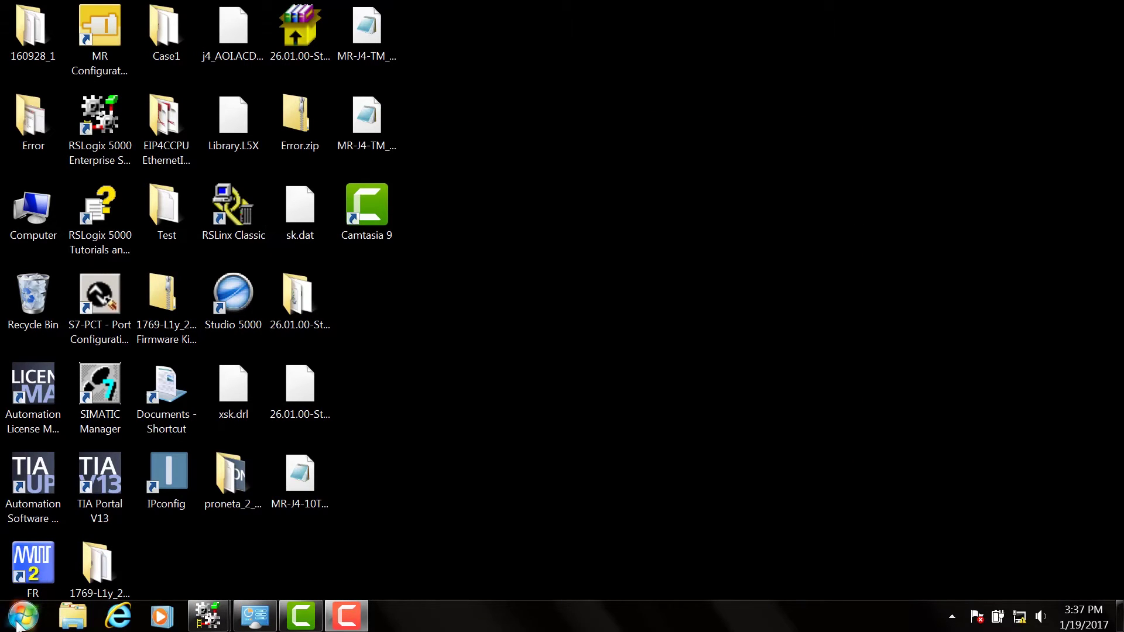
# - Launch HMS IPconfig and make it broadcast only from the Intel(R) 82579LM Gigabit Network Connection
pyautogui.click(18, 625)
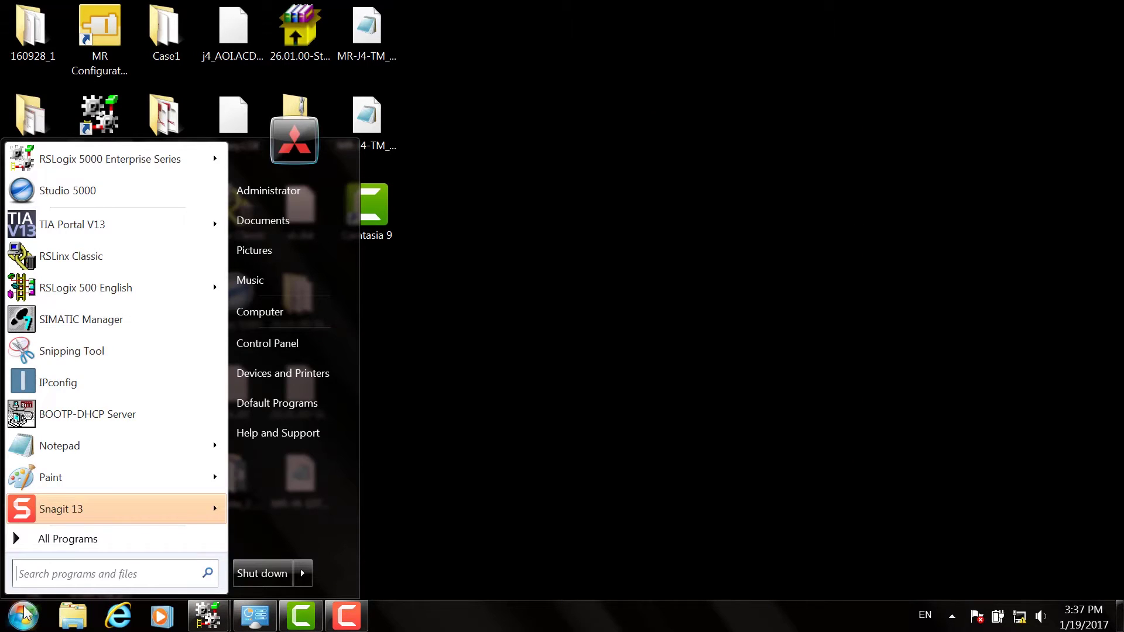
pyautogui.click(55, 384)
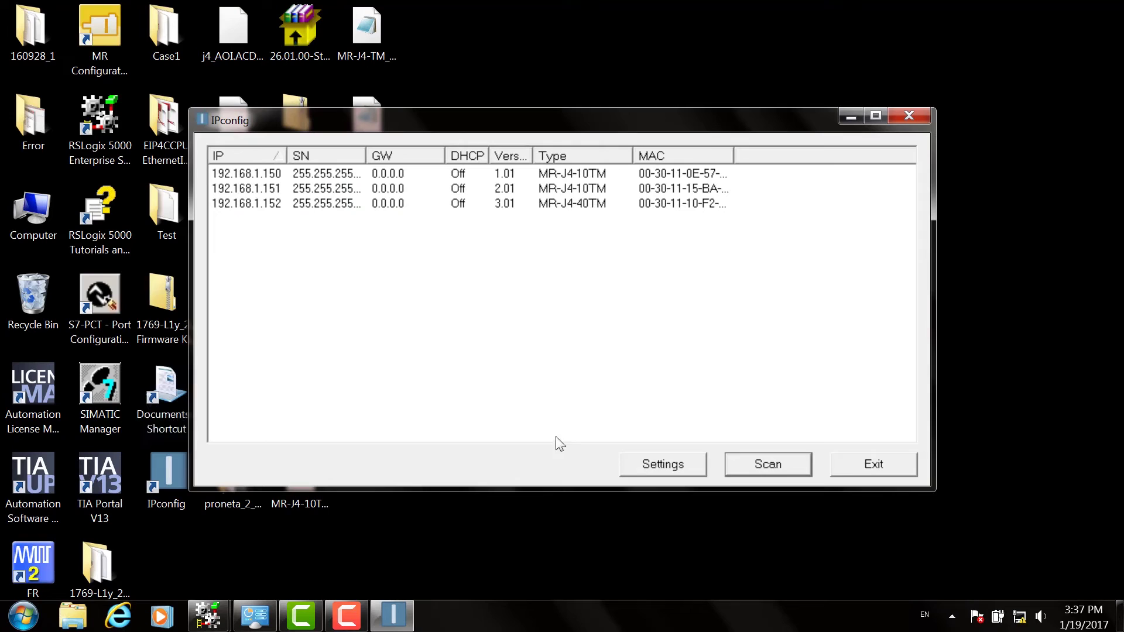
pyautogui.click(644, 467)
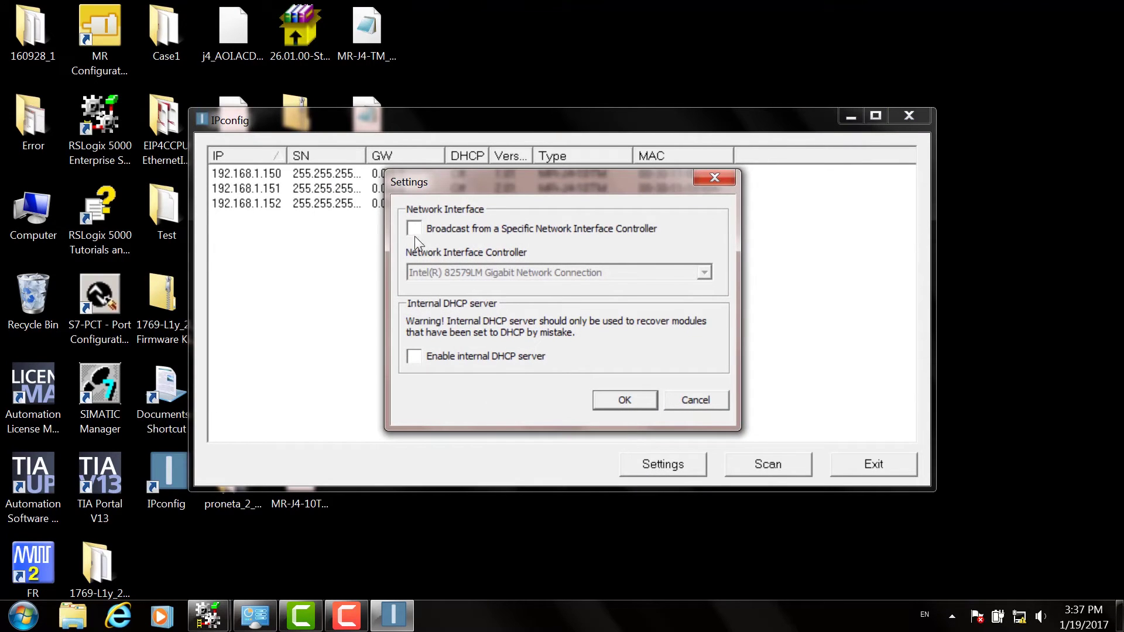
pyautogui.click(414, 229)
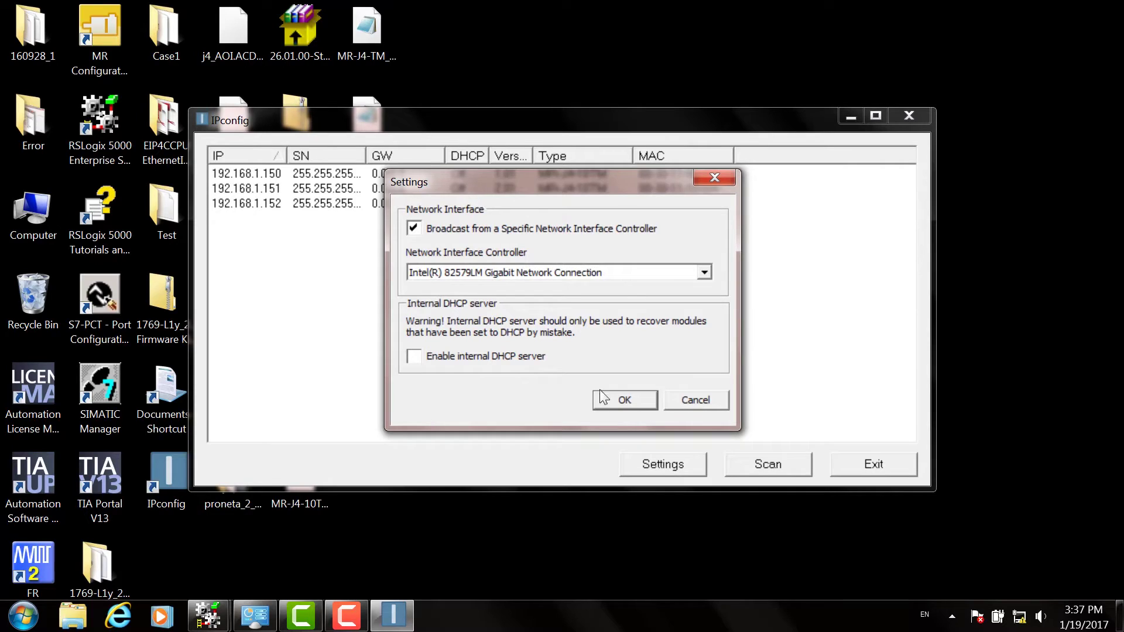
pyautogui.click(632, 277)
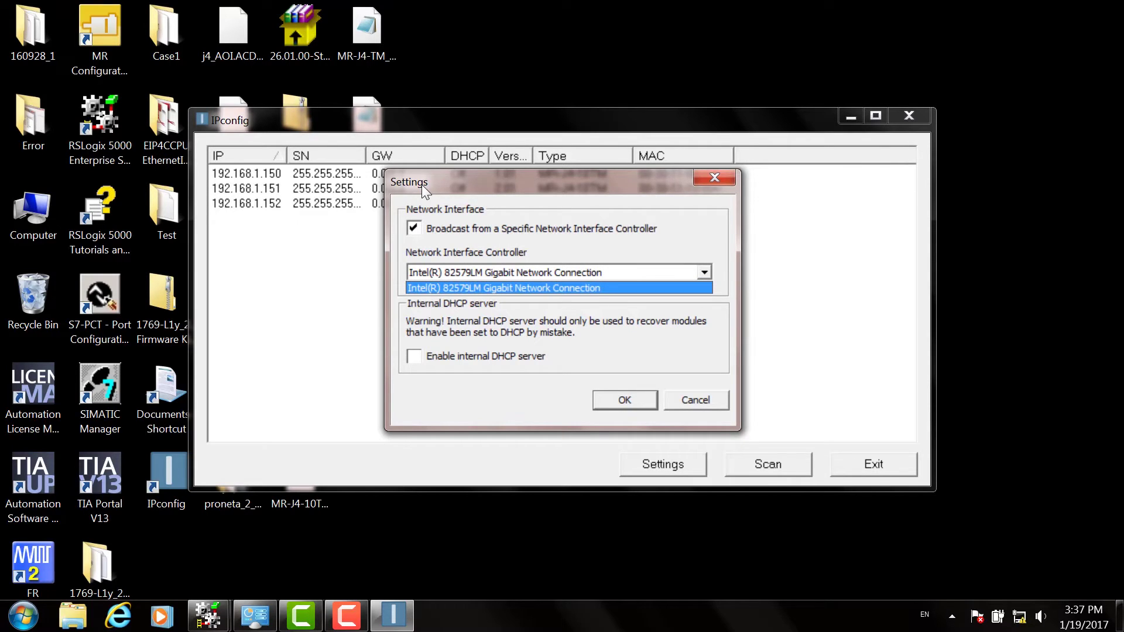
pyautogui.click(634, 277)
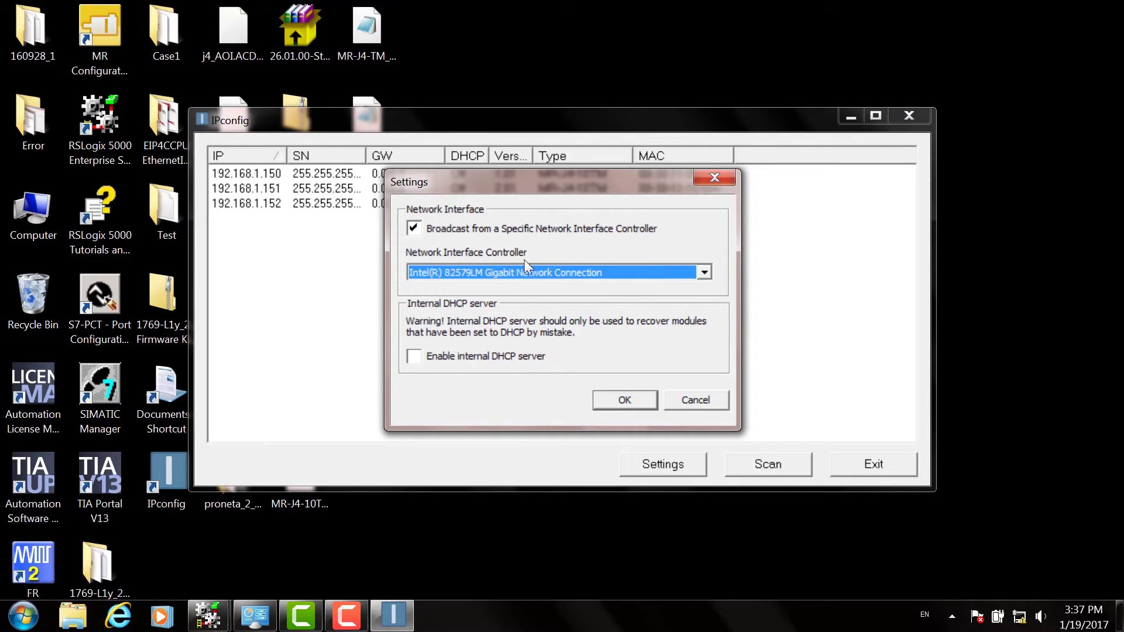
pyautogui.click(611, 399)
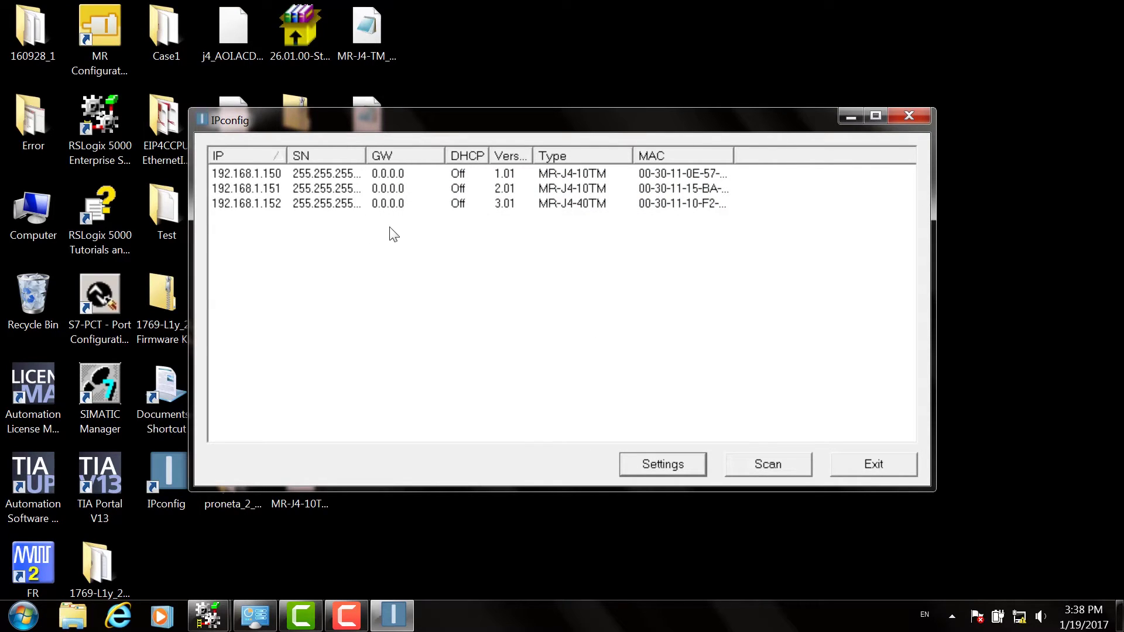
# - Rescan for drives, widen the Version column, and select the MR-J4-10TM drive at 192.168.1.151
pyautogui.click(753, 466)
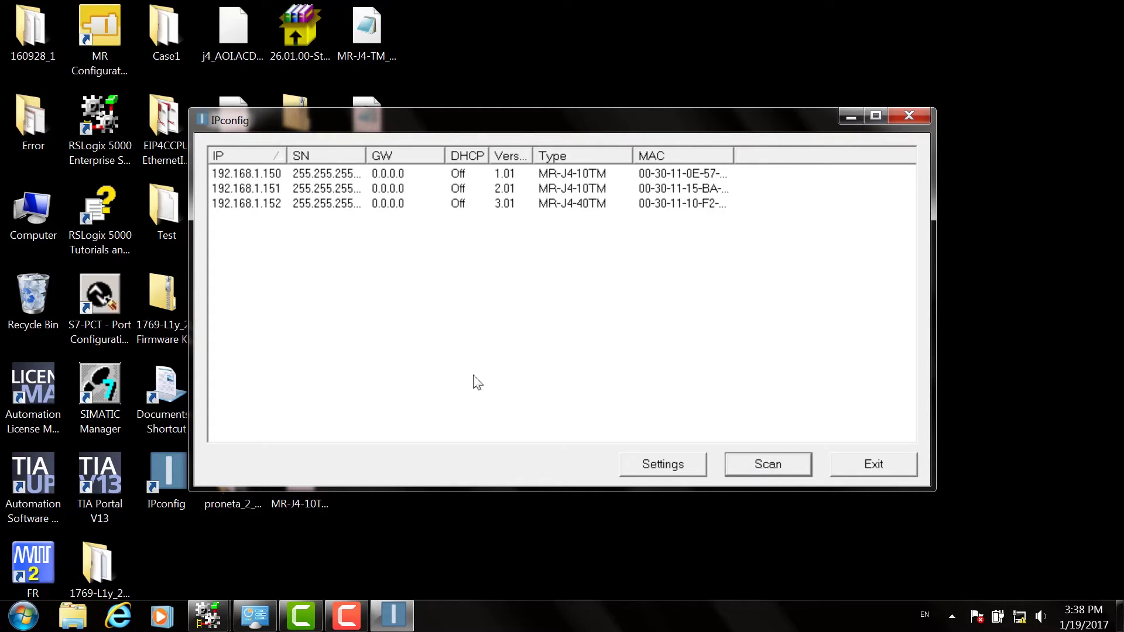
pyautogui.click(499, 177)
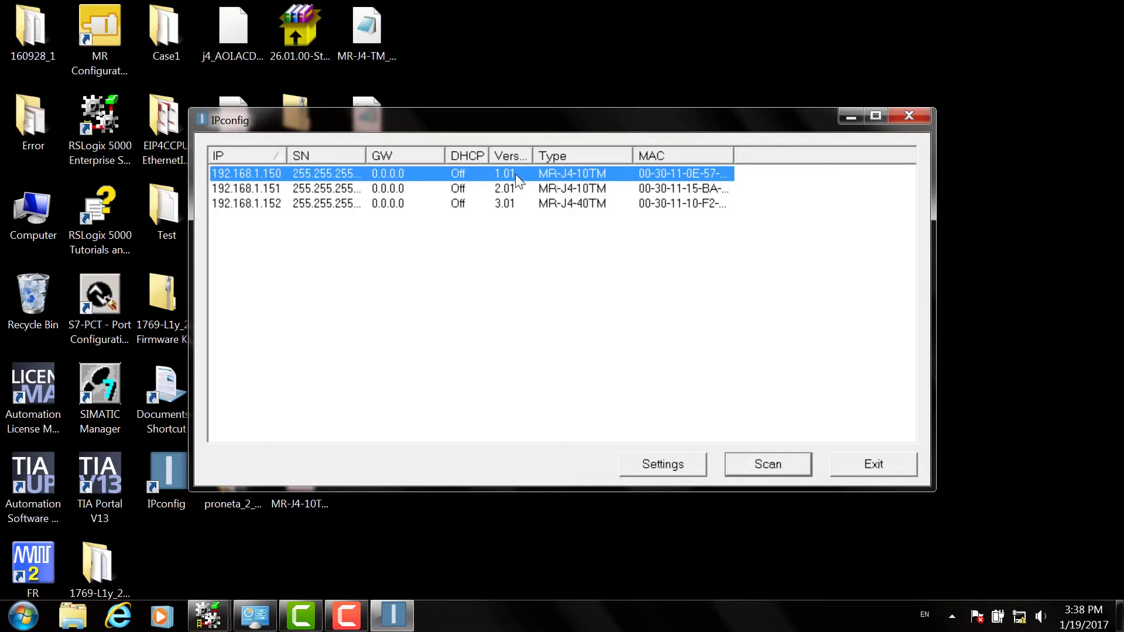
pyautogui.moveTo(530, 154); pyautogui.dragTo(554, 154)
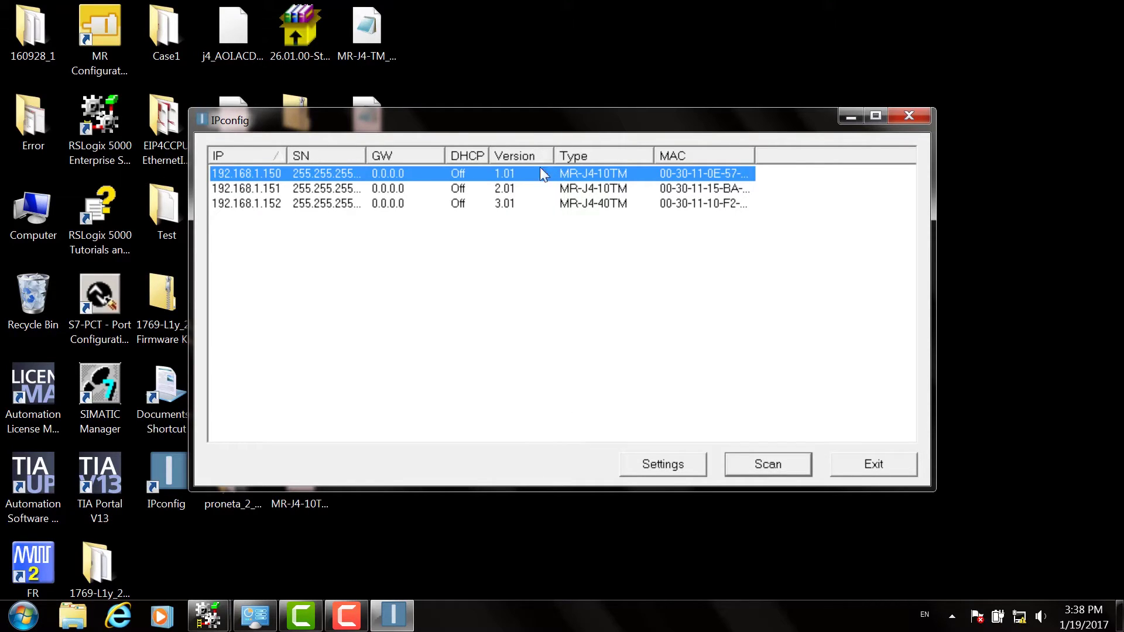
pyautogui.click(511, 190)
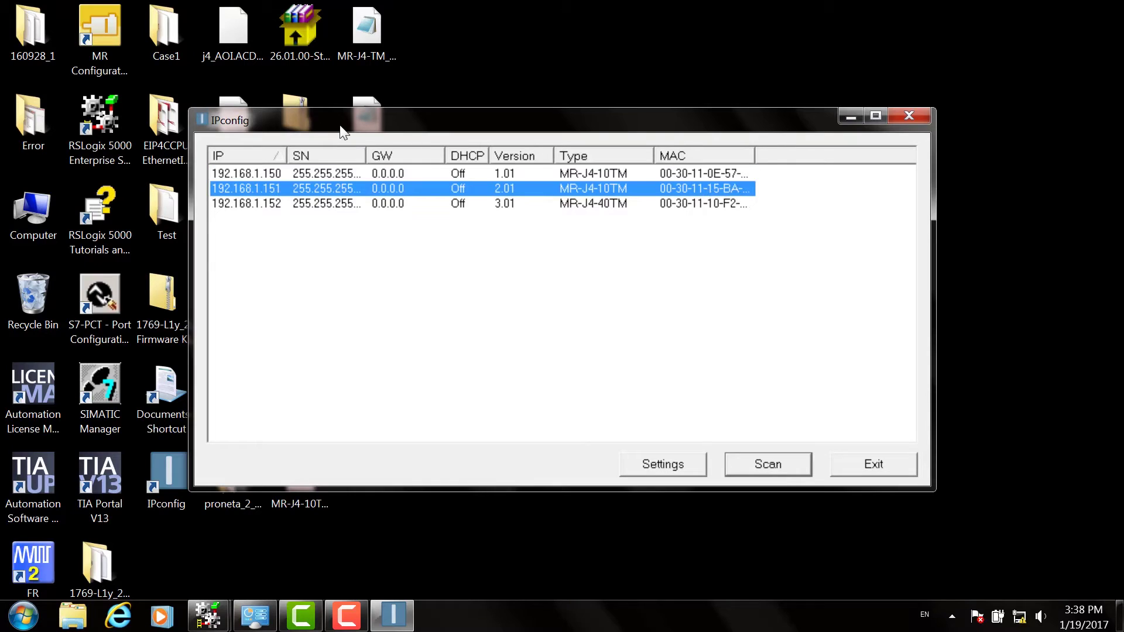
pyautogui.click(512, 205)
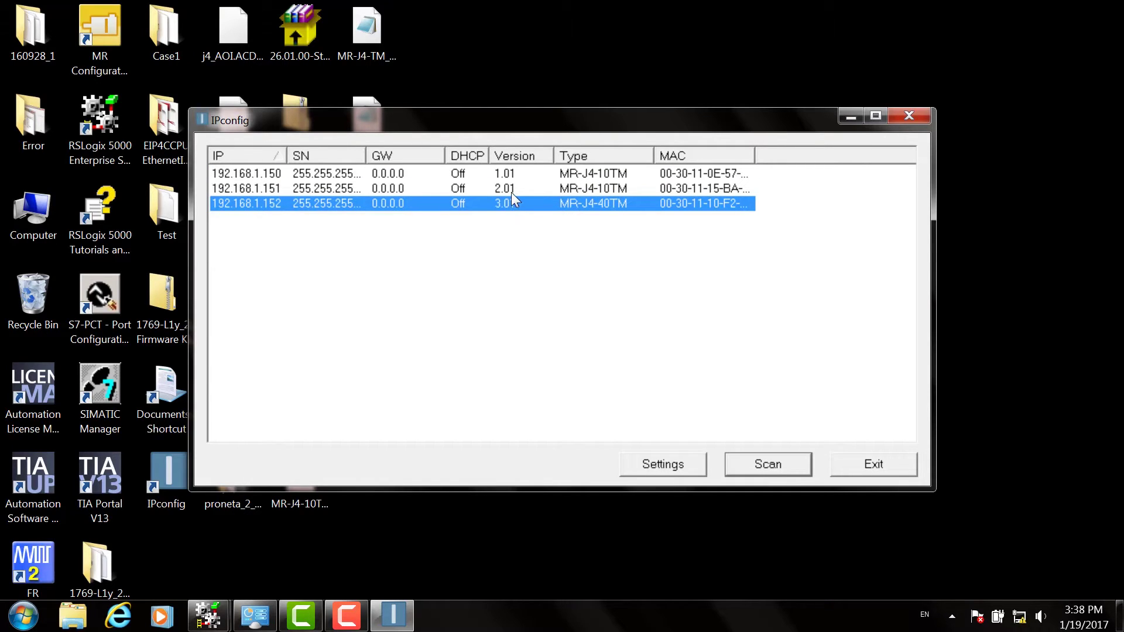
pyautogui.press('Up')
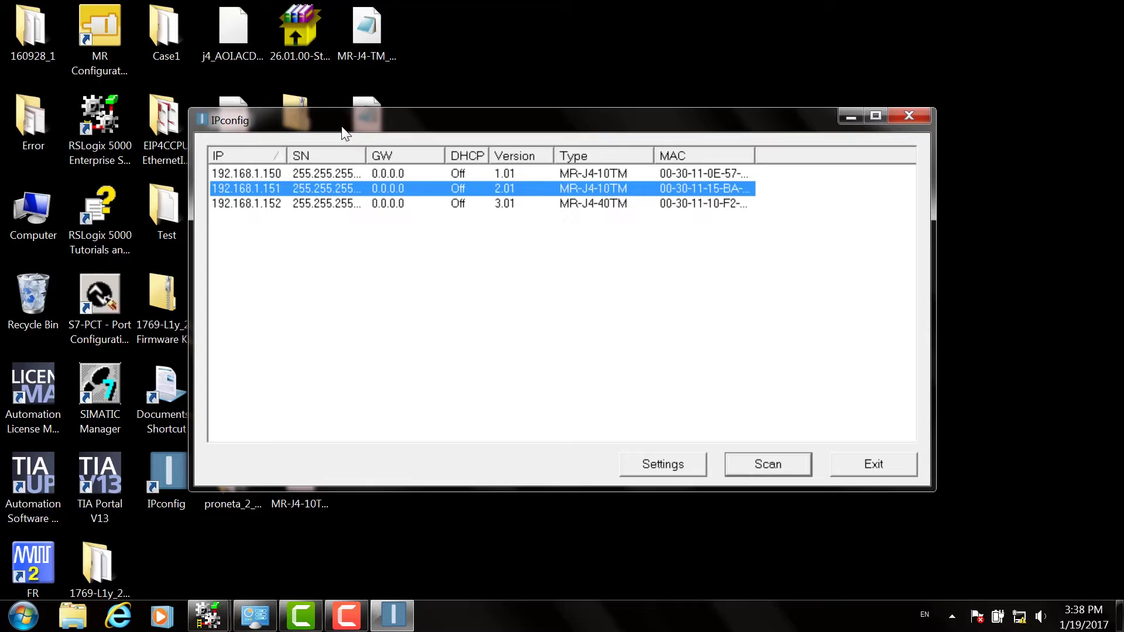
# - Open the 192.168.1.151 drive's network settings and apply them unchanged with Set
pyautogui.doubleClick(527, 191)
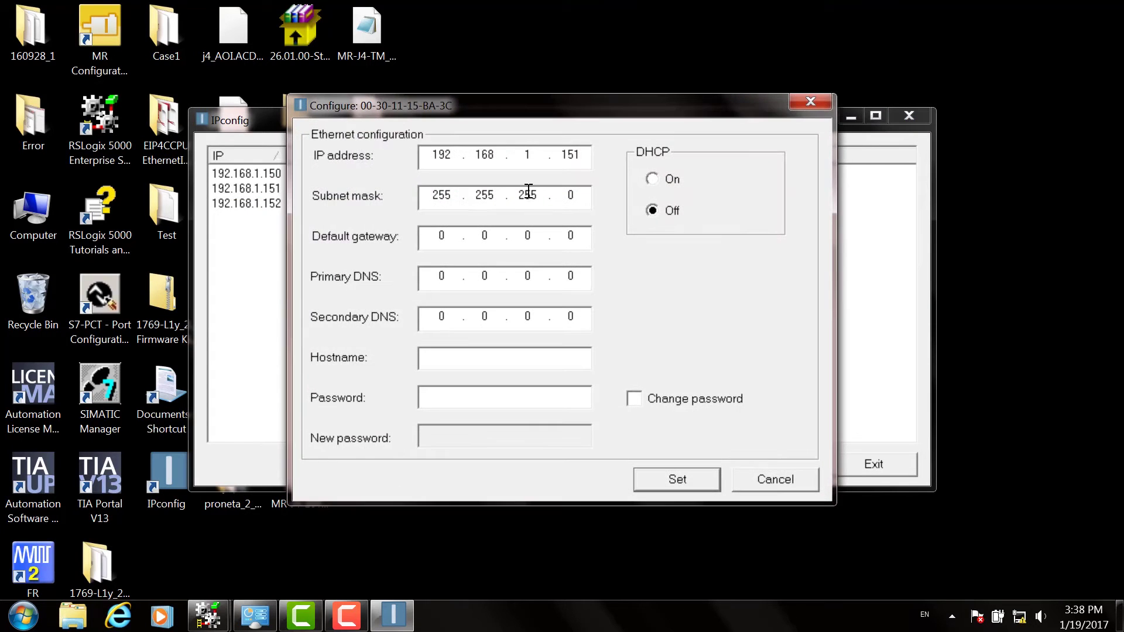
pyautogui.click(432, 154)
pyautogui.click(687, 482)
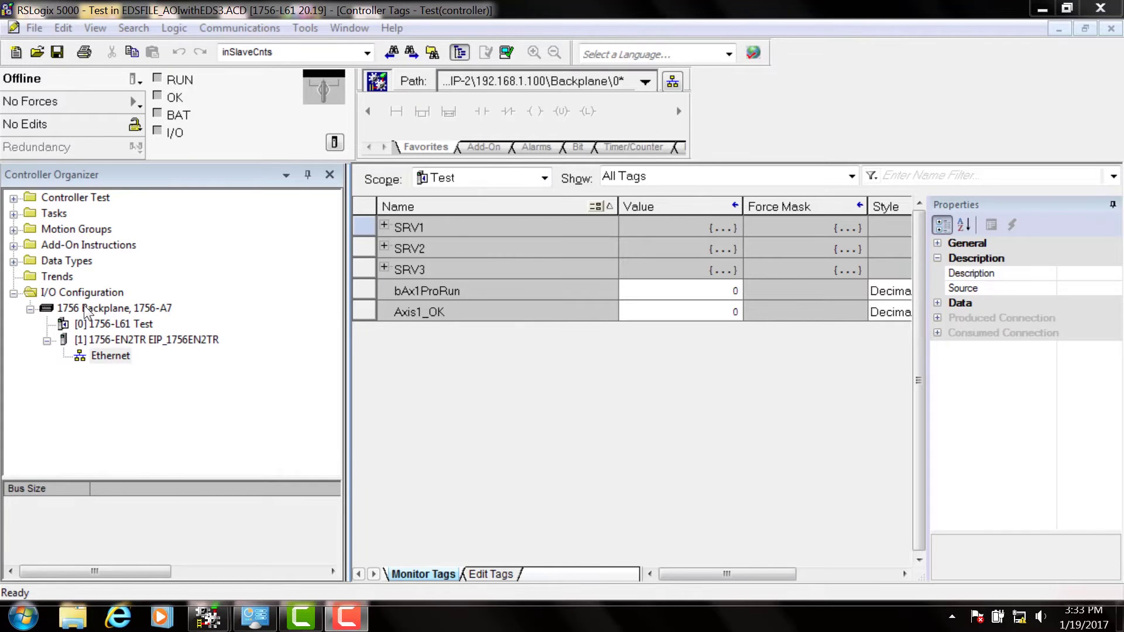
# - Add a new module under the Ethernet network and filter the catalog with 'mr'
pyautogui.click(93, 296)
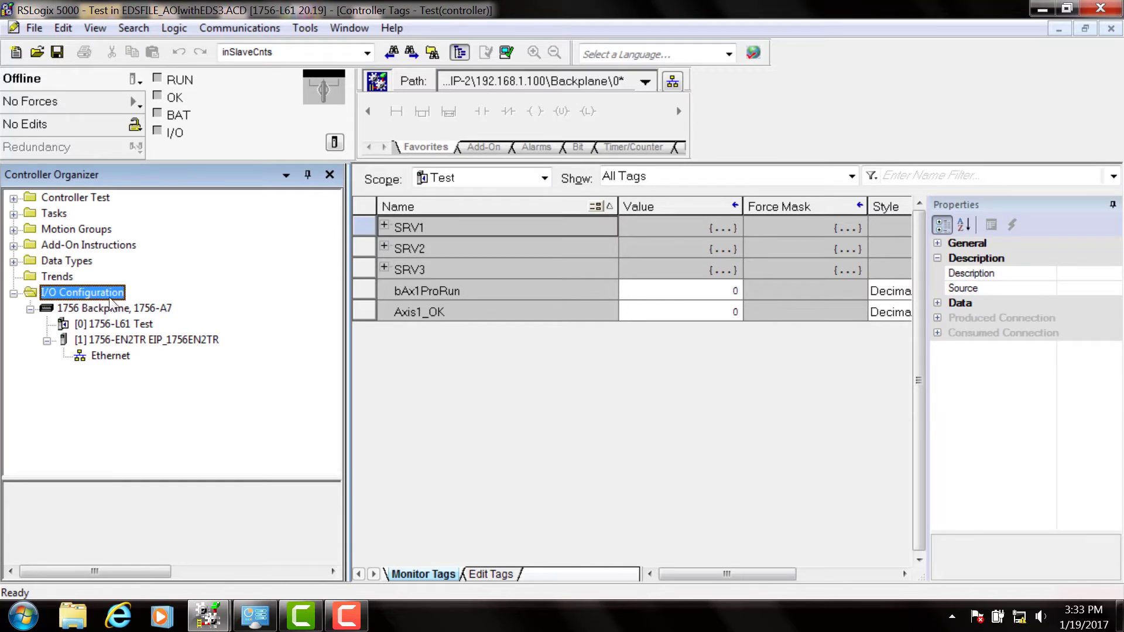
pyautogui.click(111, 356)
pyautogui.rightClick(116, 363)
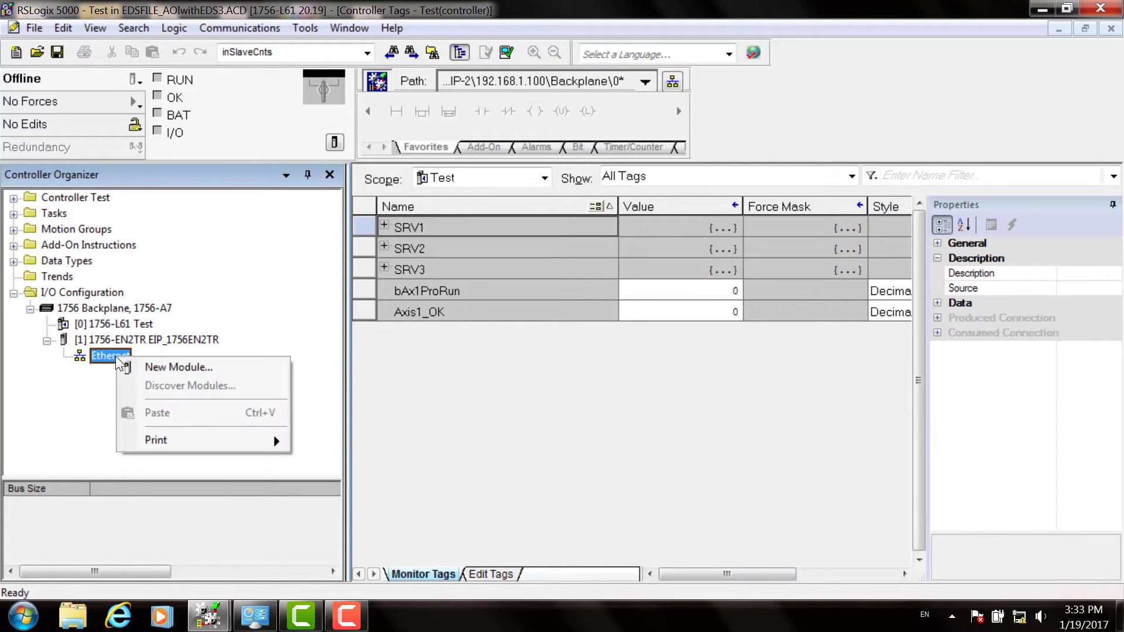
pyautogui.click(172, 369)
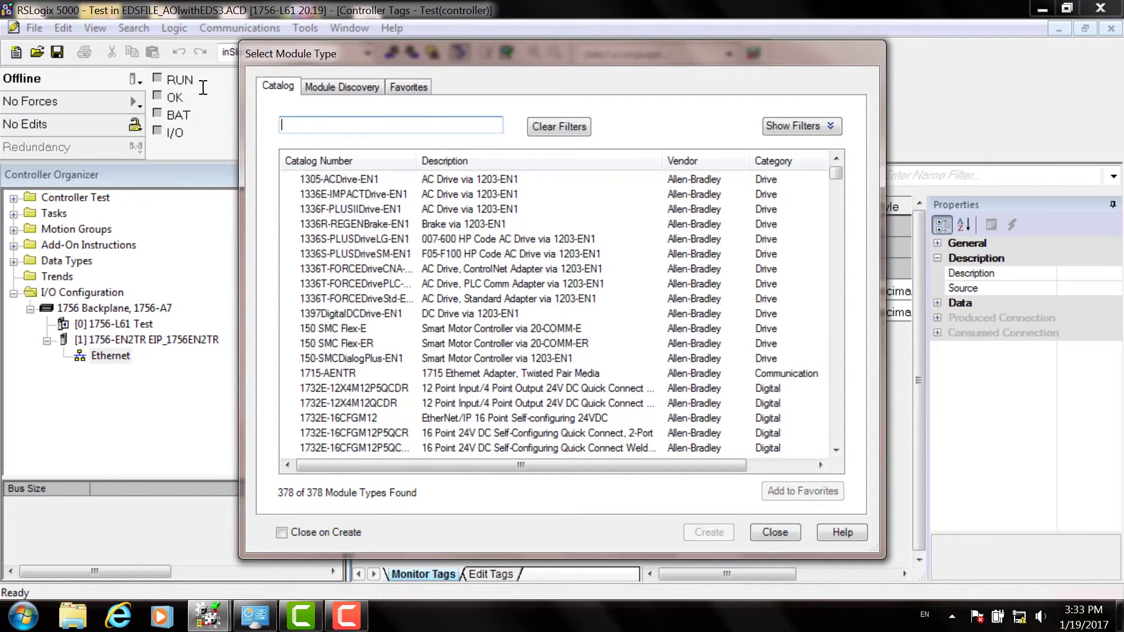
pyautogui.write('mr')
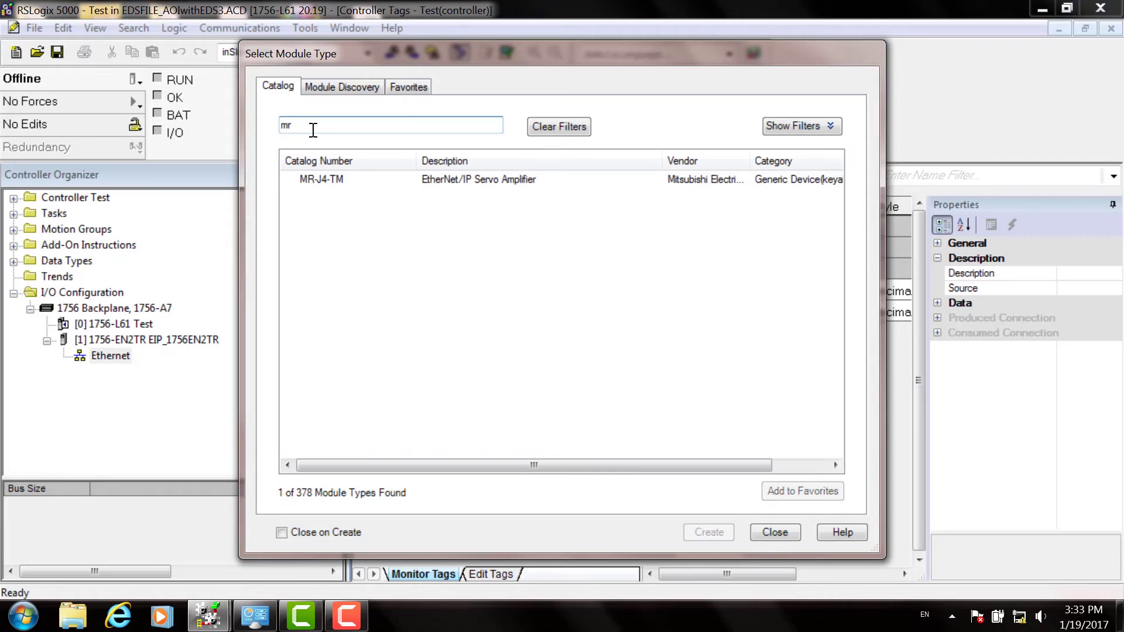
# - Create an MR-J4-TM module named MRJTM1 at private network address 192.168.1.150
pyautogui.doubleClick(345, 187)
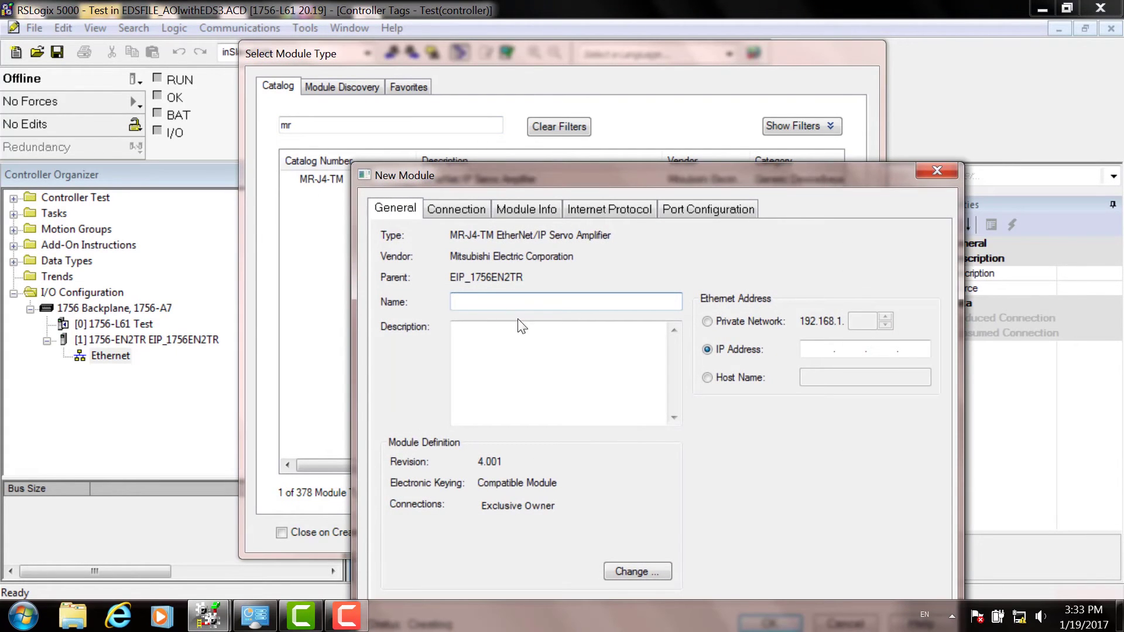
pyautogui.write('MRJTM1')
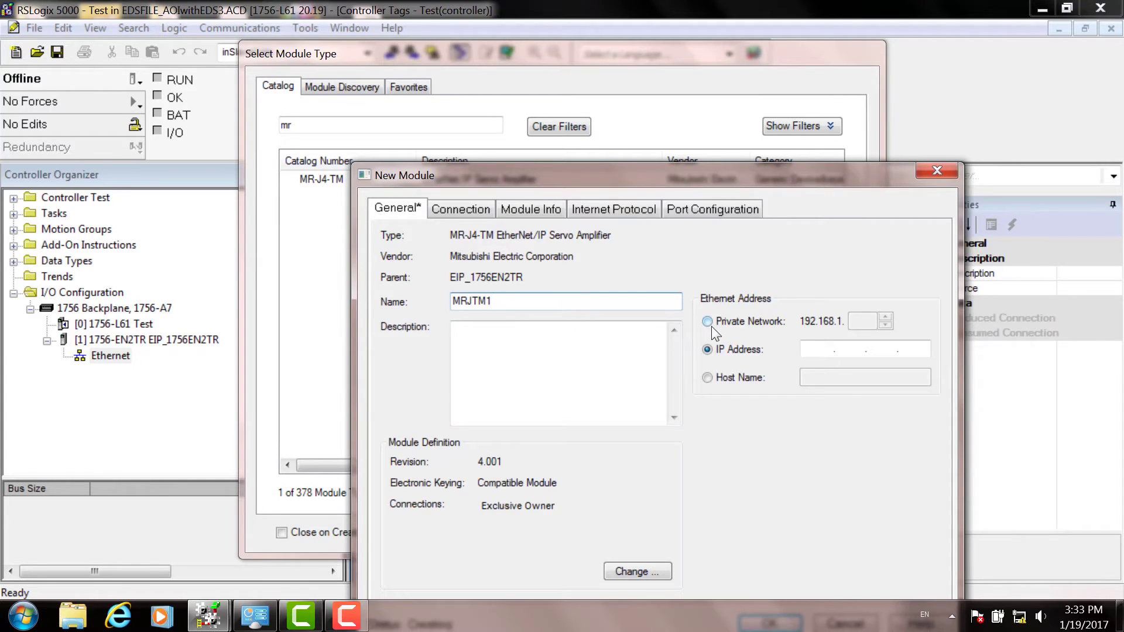
pyautogui.click(760, 322)
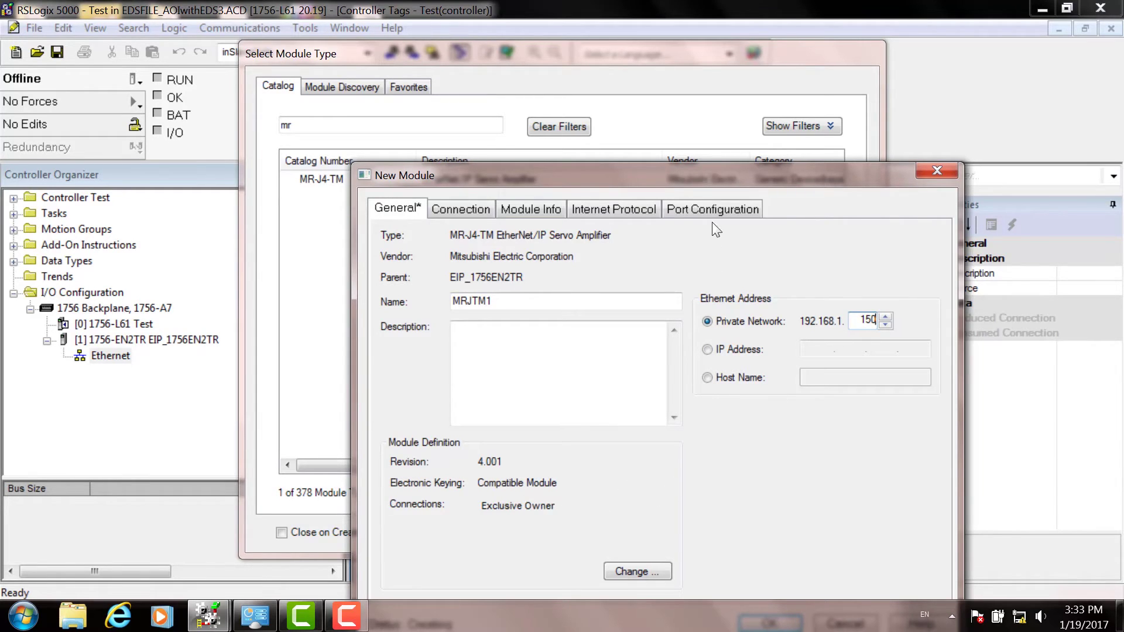
pyautogui.moveTo(665, 182); pyautogui.dragTo(645, 104)
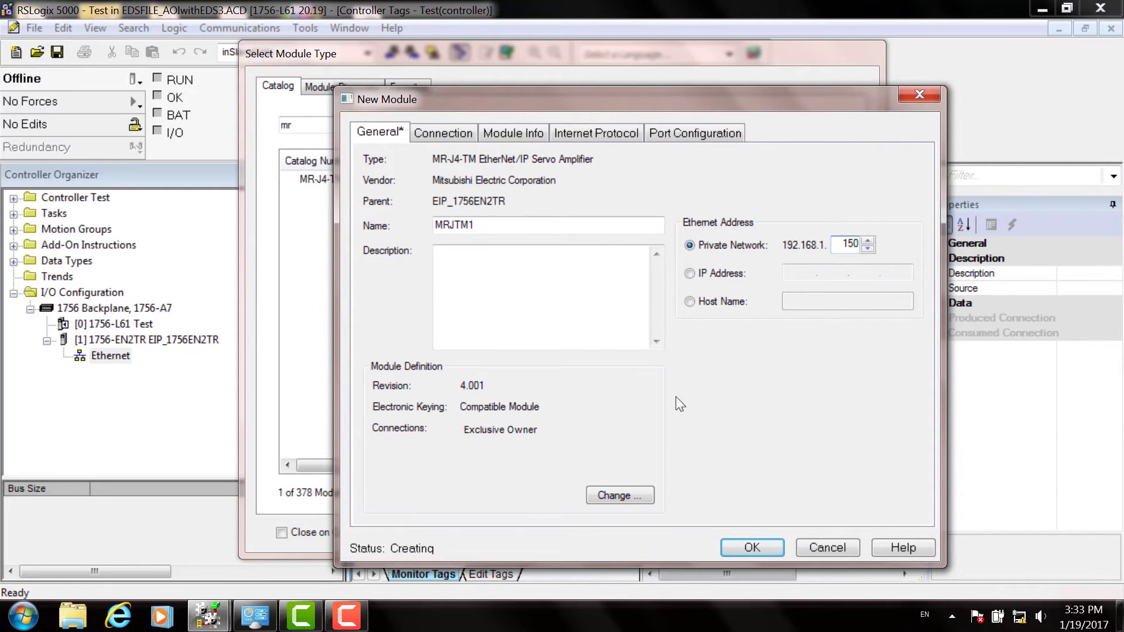
# - Set the MRJTM1 module definition to revision 2 with Compatible Module keying, and confirm
pyautogui.click(625, 497)
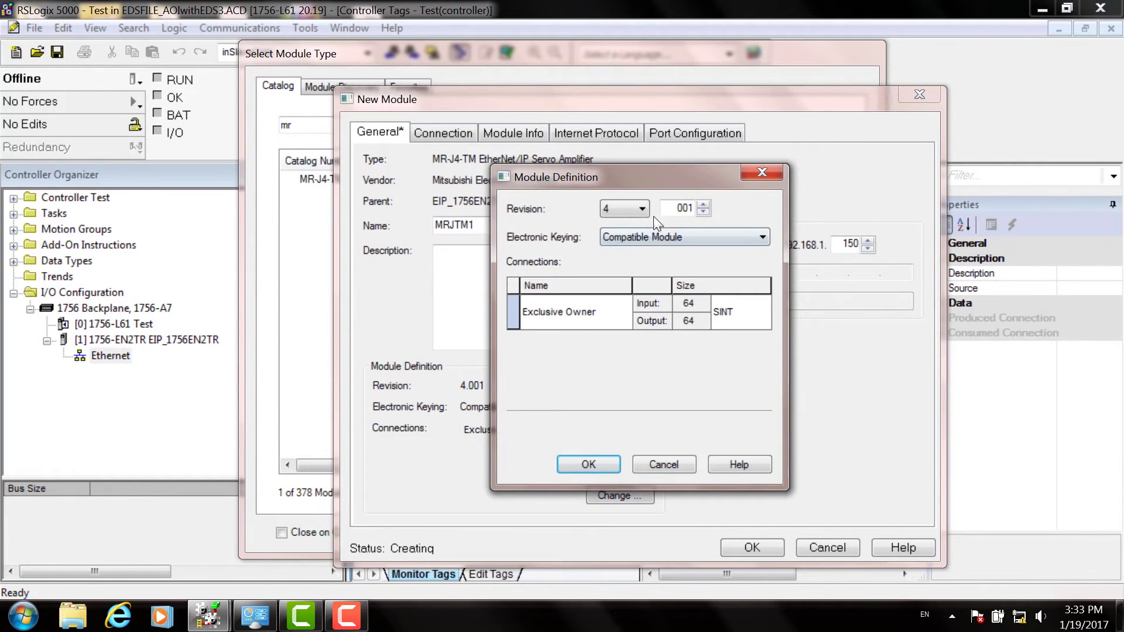
pyautogui.click(642, 209)
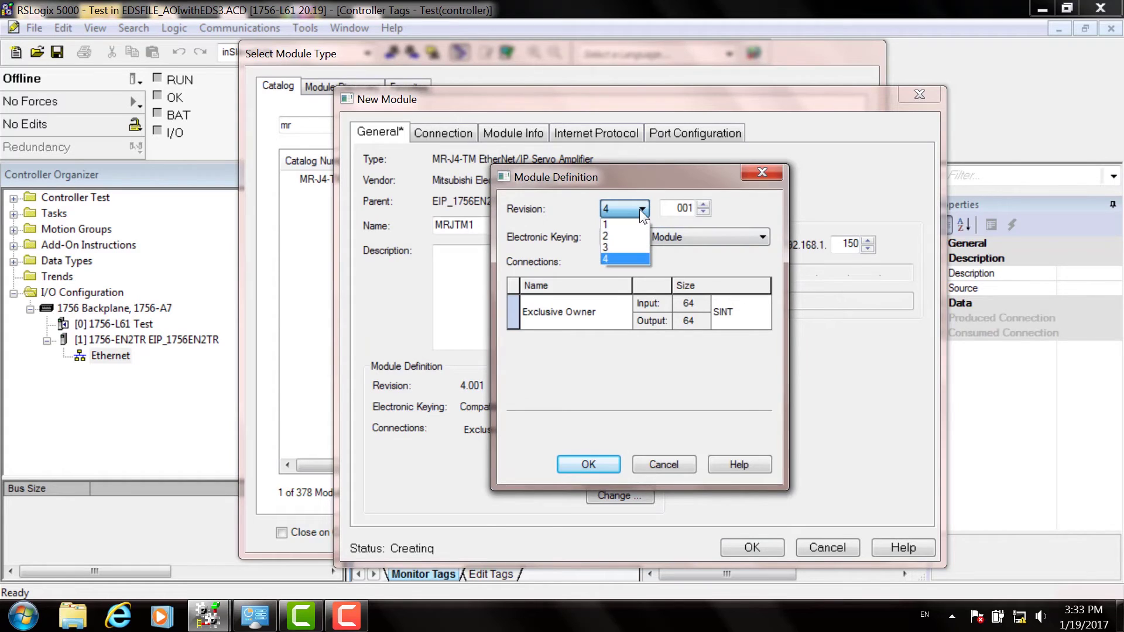
pyautogui.click(608, 244)
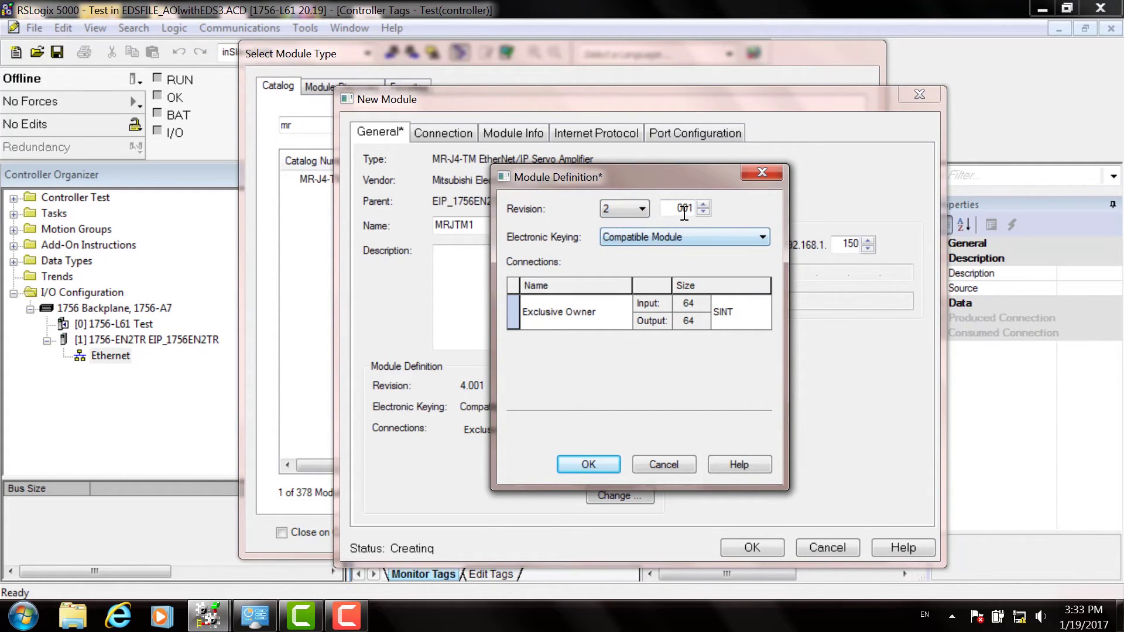
pyautogui.click(664, 237)
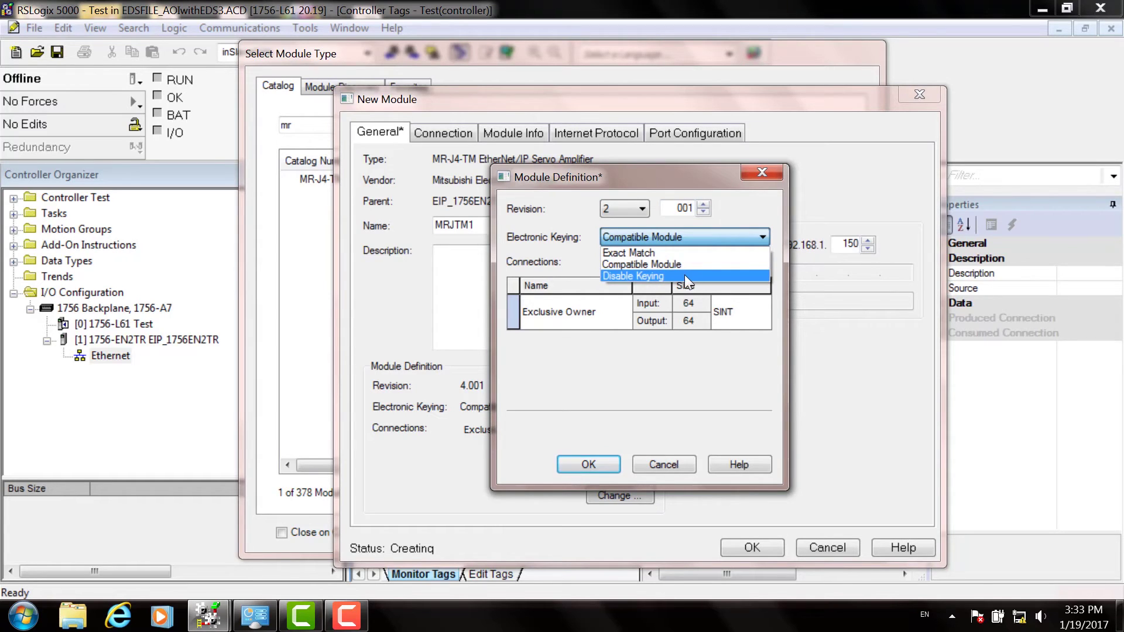
pyautogui.click(704, 237)
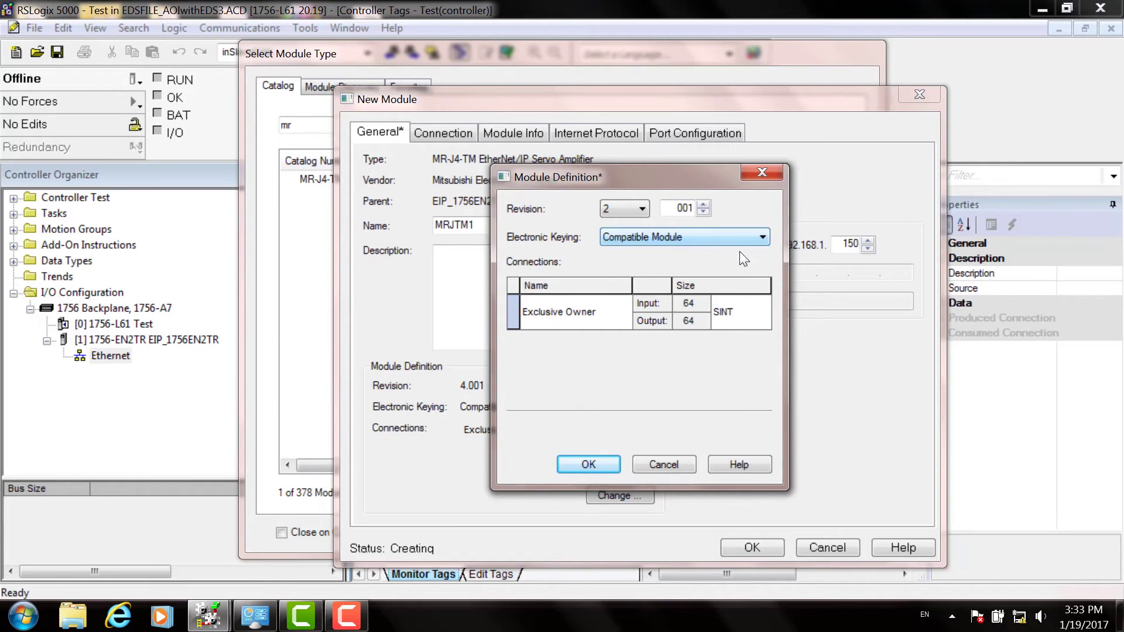
pyautogui.click(590, 464)
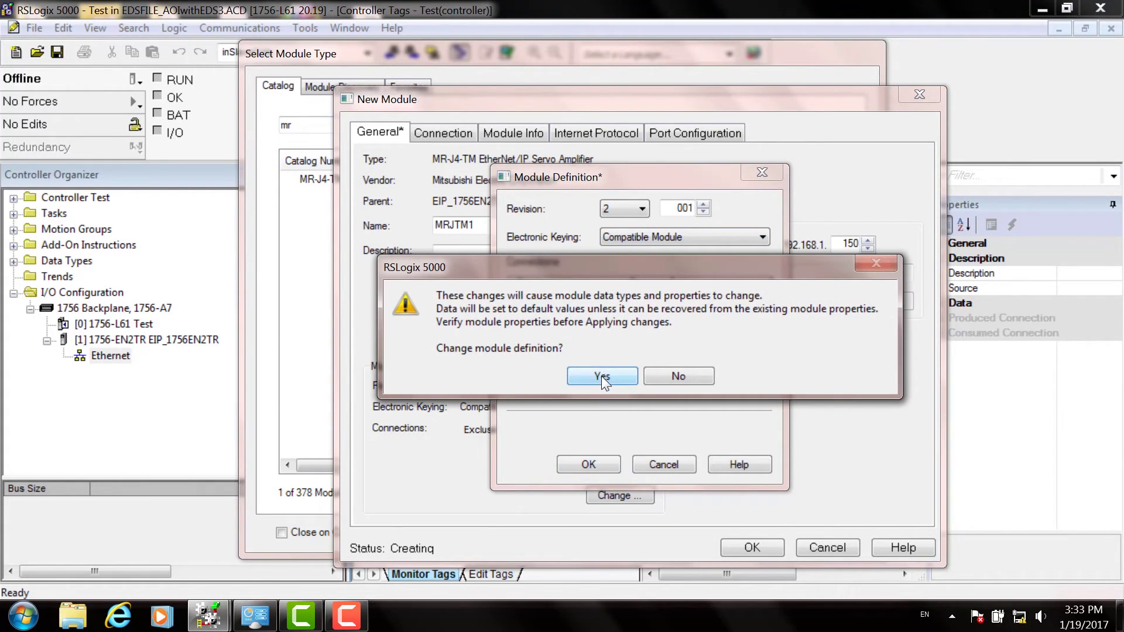
pyautogui.press('Return')
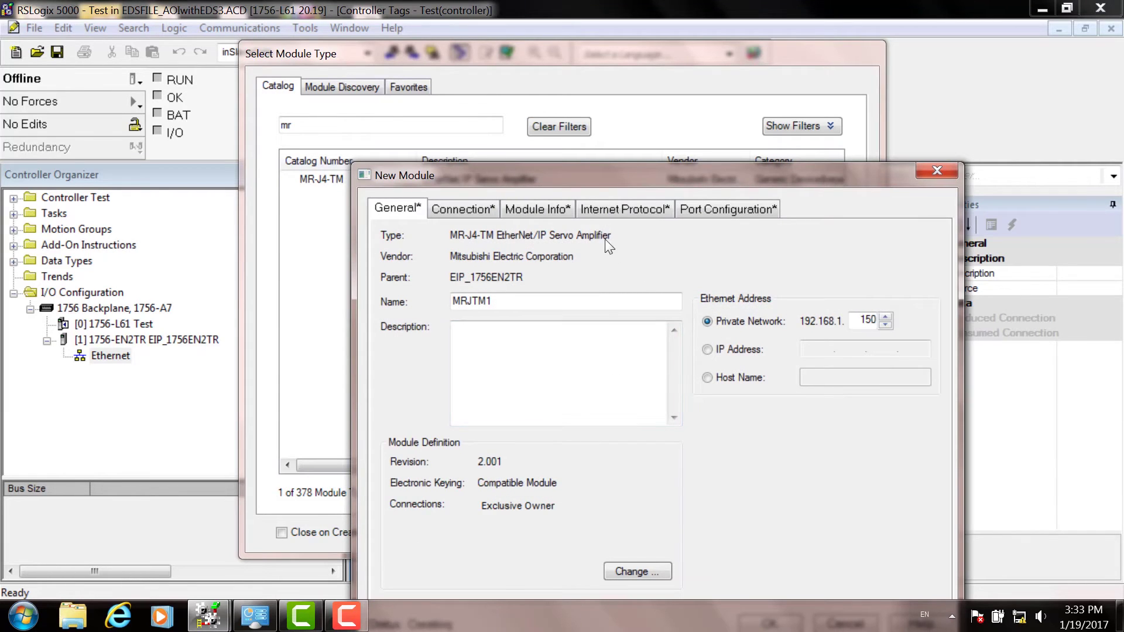
# - Check the RPI of 10.0 on the Connection tab, confirm module MRJTM1, and close the catalog
pyautogui.moveTo(571, 187); pyautogui.dragTo(587, 121)
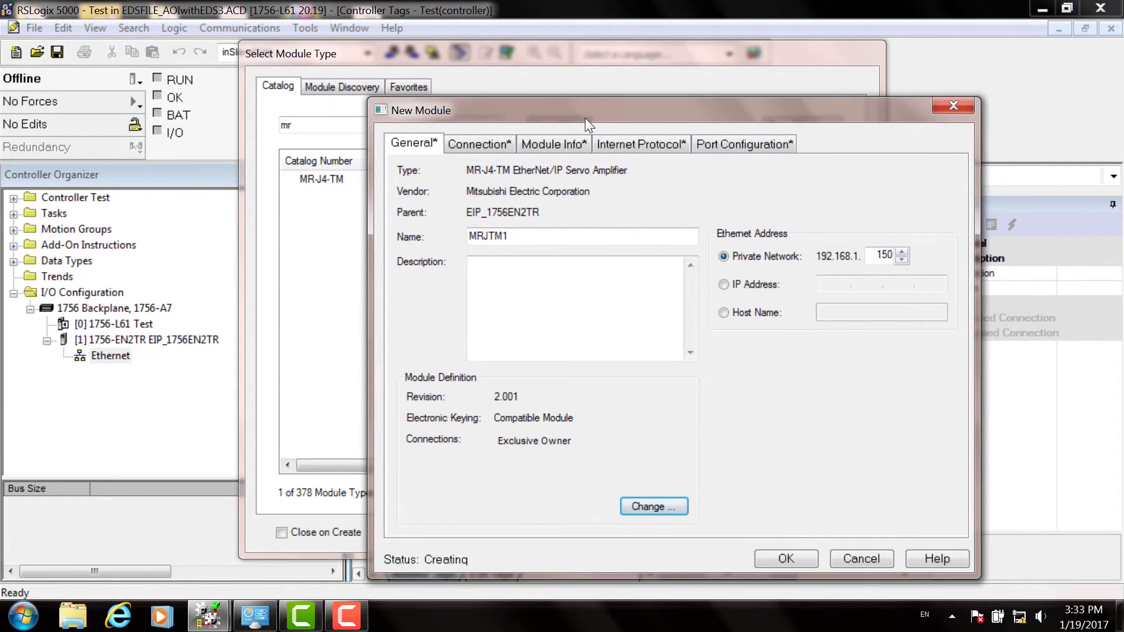
pyautogui.click(487, 148)
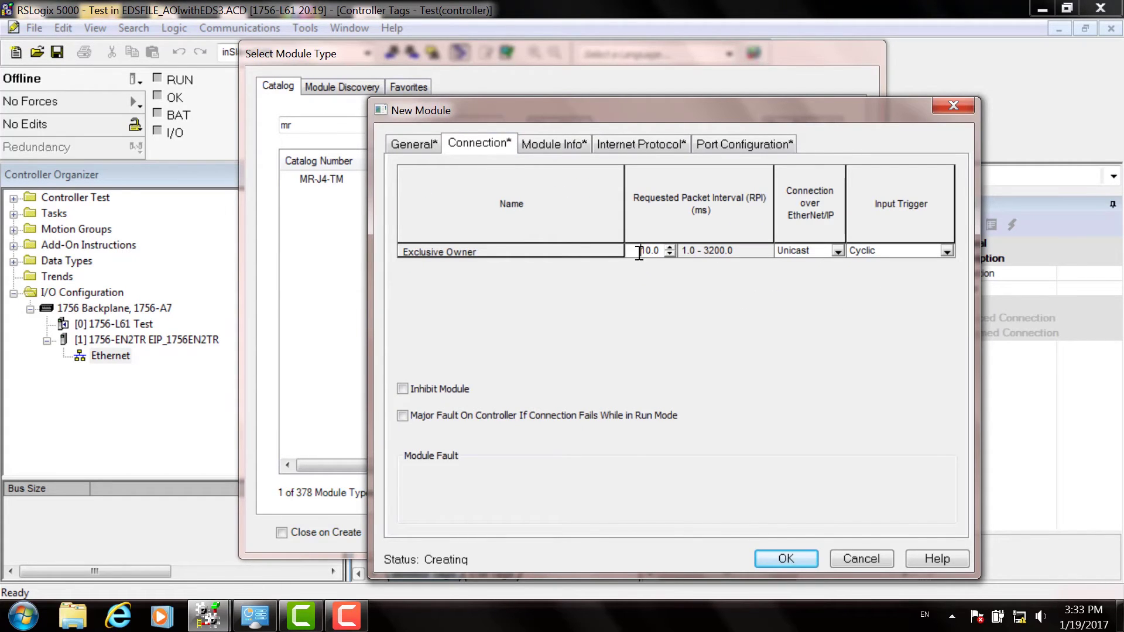
pyautogui.moveTo(639, 253); pyautogui.dragTo(660, 252)
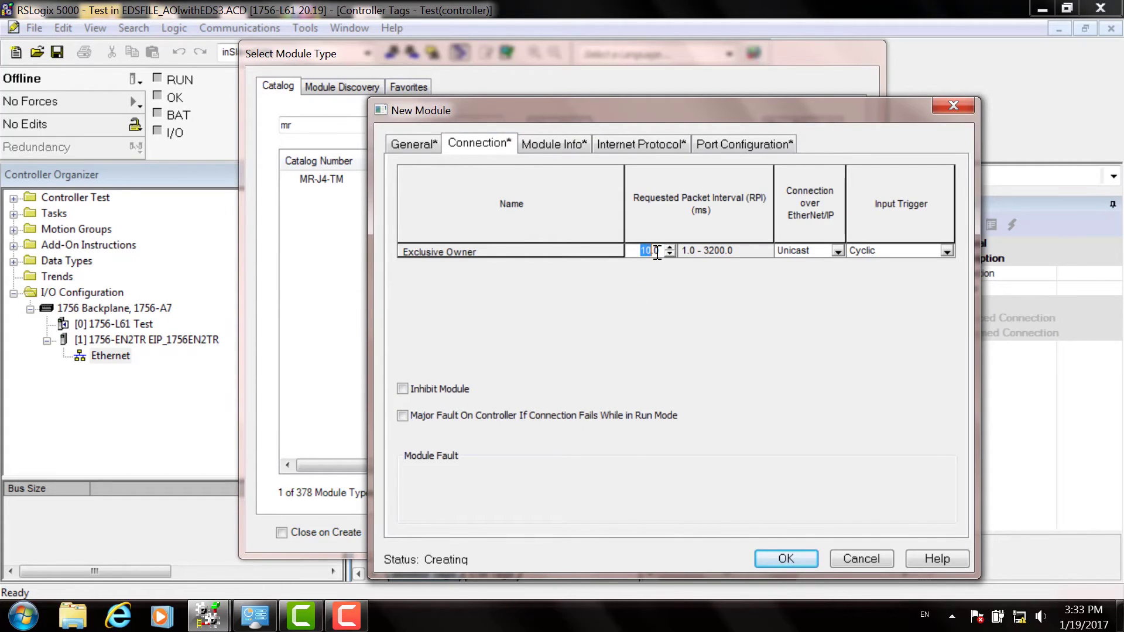
pyautogui.click(786, 559)
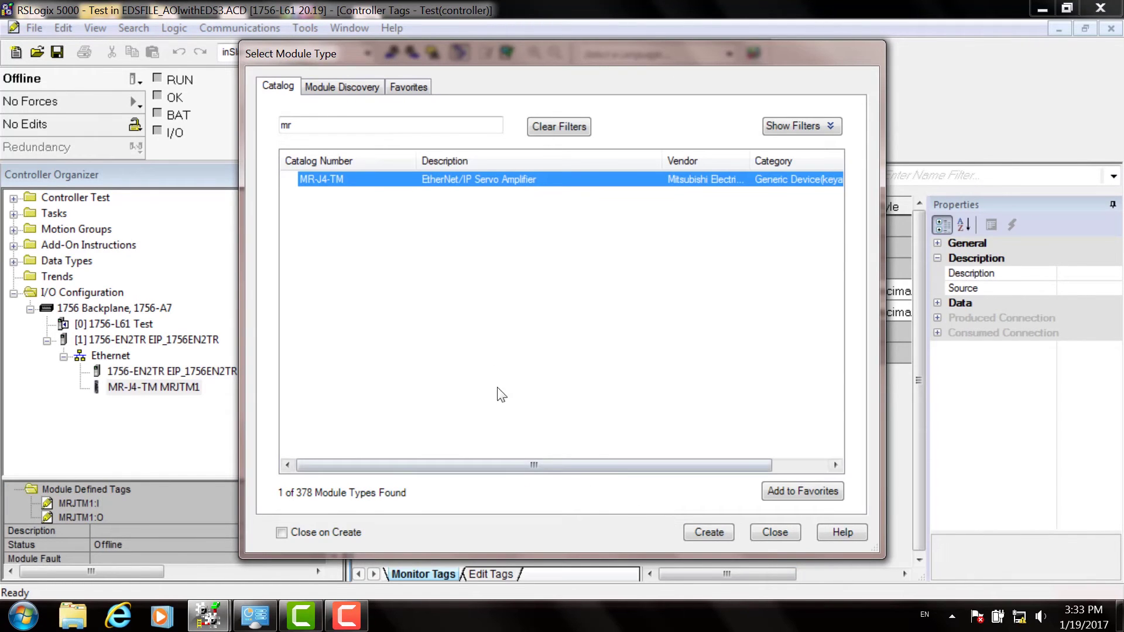
pyautogui.click(774, 533)
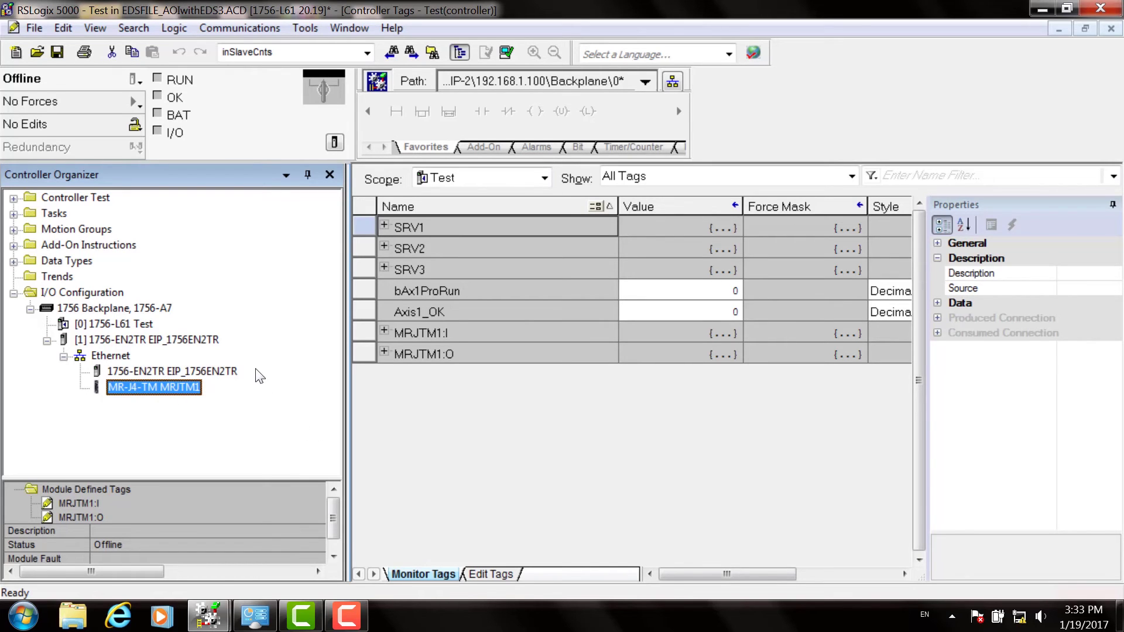
# - Open the main ladder routine under Tasks
pyautogui.click(13, 213)
pyautogui.click(102, 277)
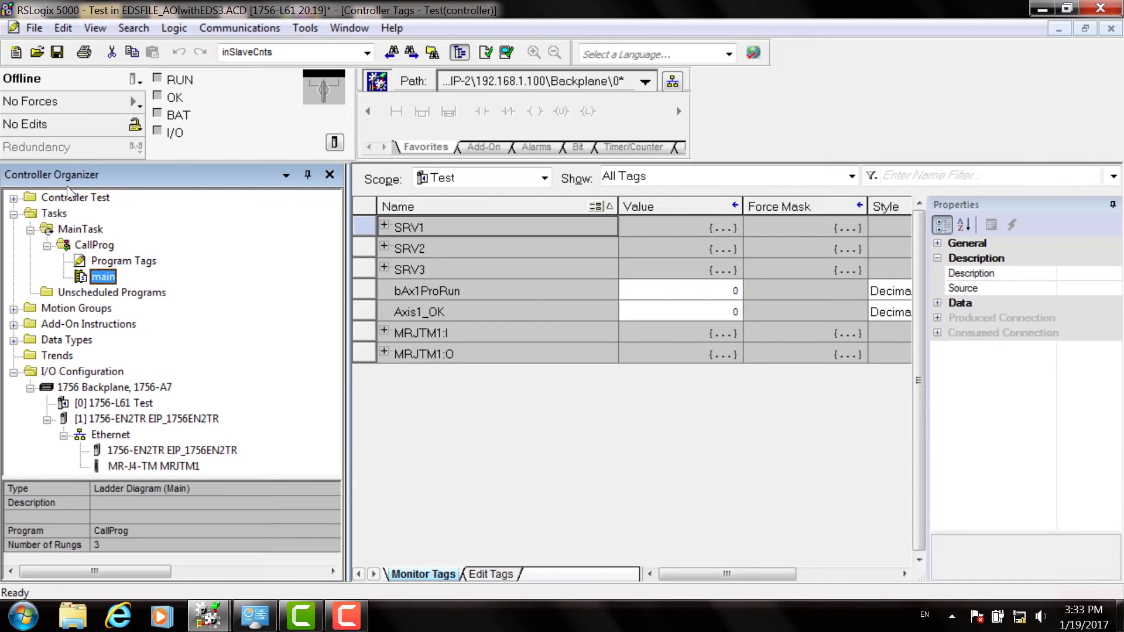
pyautogui.press('Return')
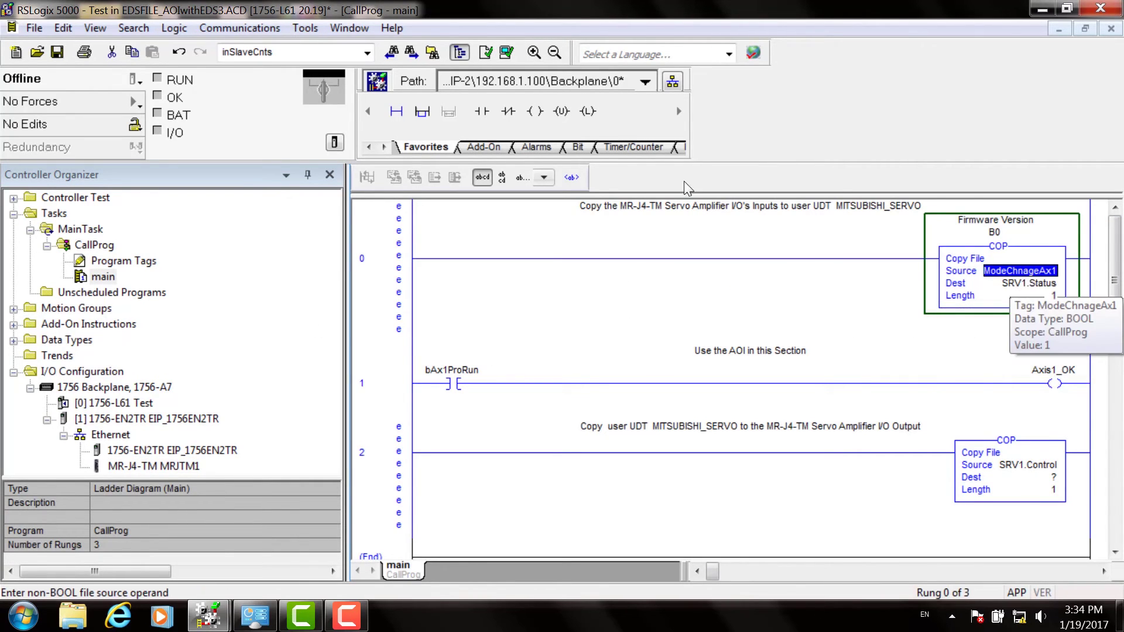
# - Set the rung 0 COP source to MRJTM1:I.Data[0] using the tag browser
pyautogui.doubleClick(1033, 271)
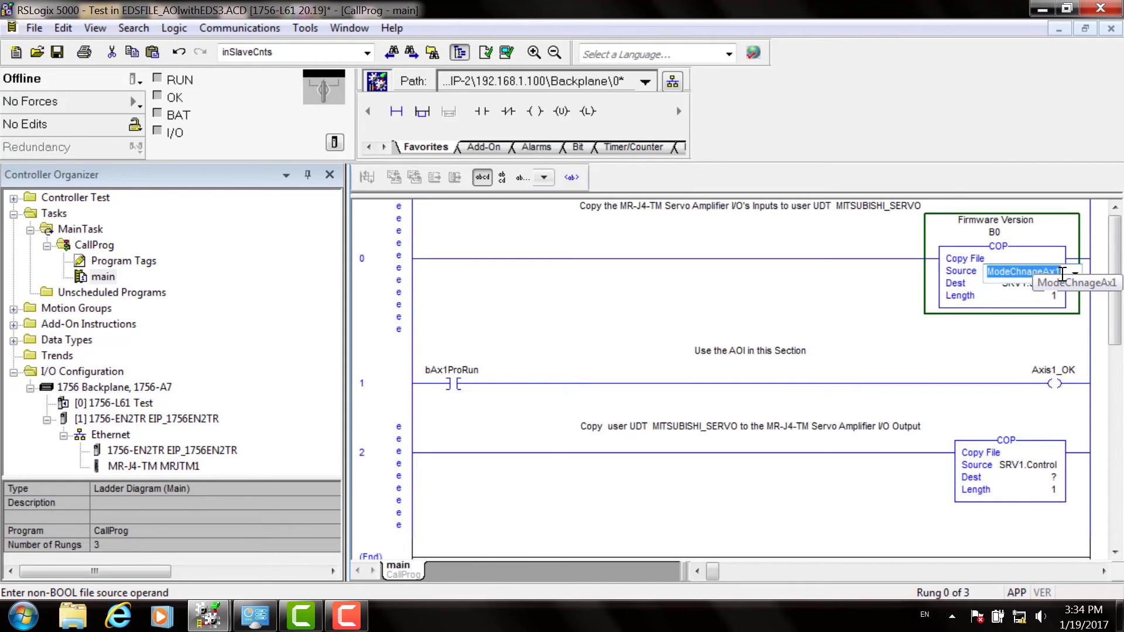
pyautogui.hotkey('shift', 'Right')
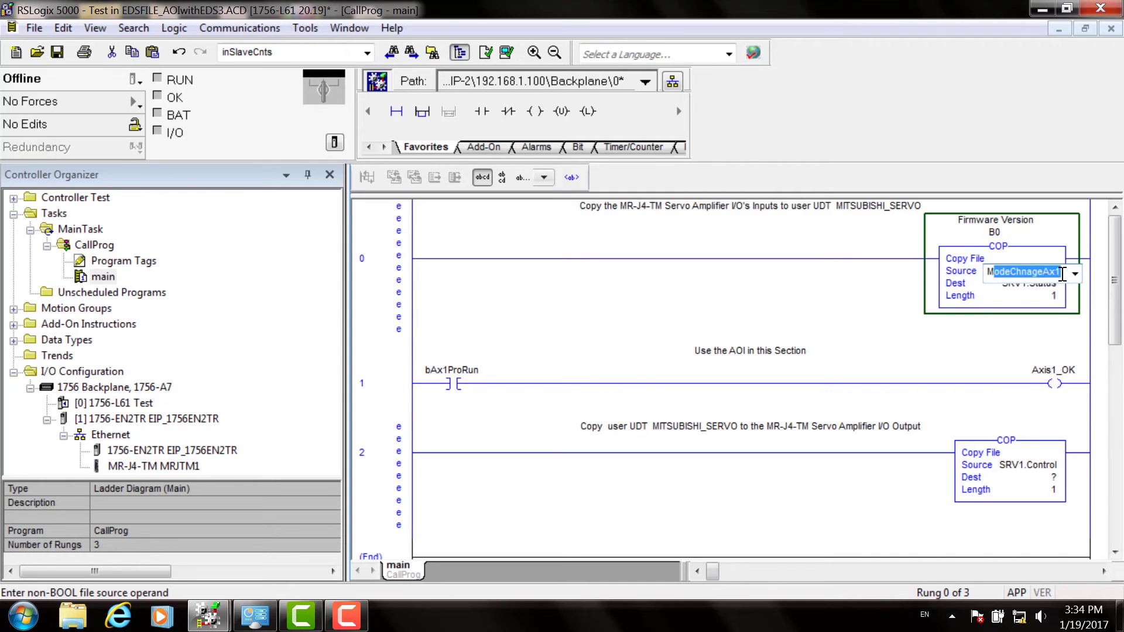
pyautogui.write('RJTM1:I')
pyautogui.press('End')
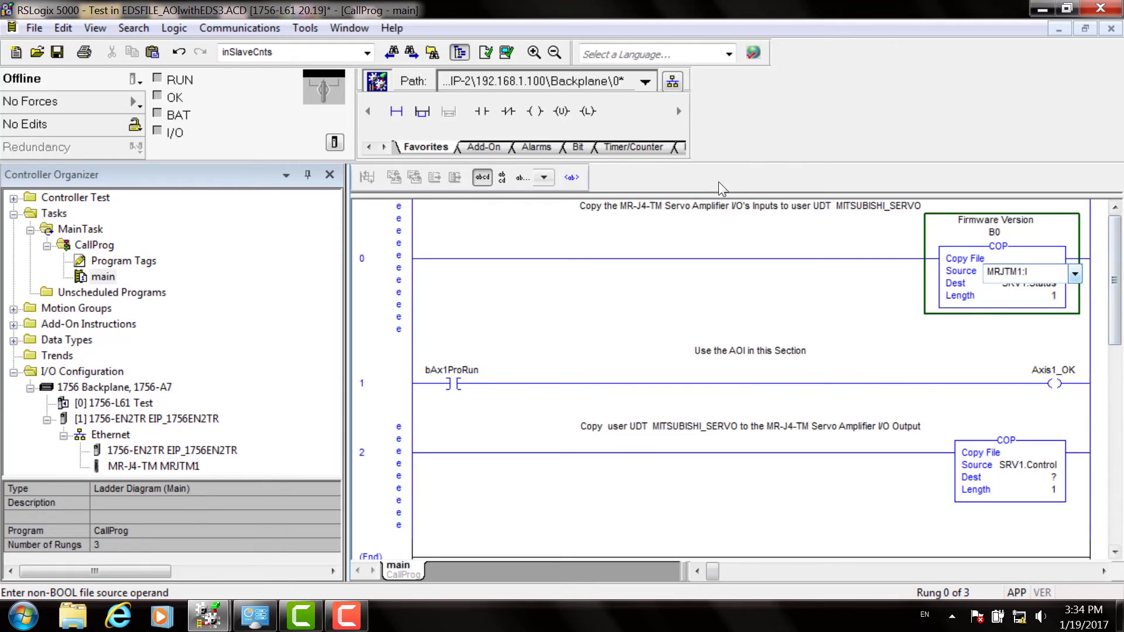
pyautogui.hotkey('alt', 'Down')
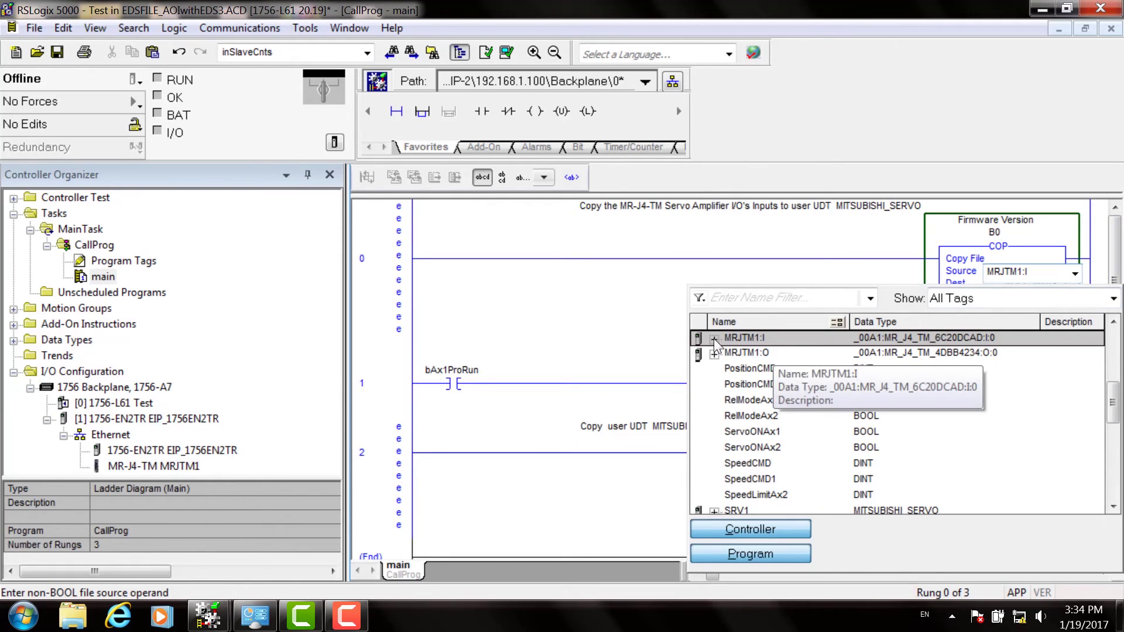
pyautogui.click(715, 339)
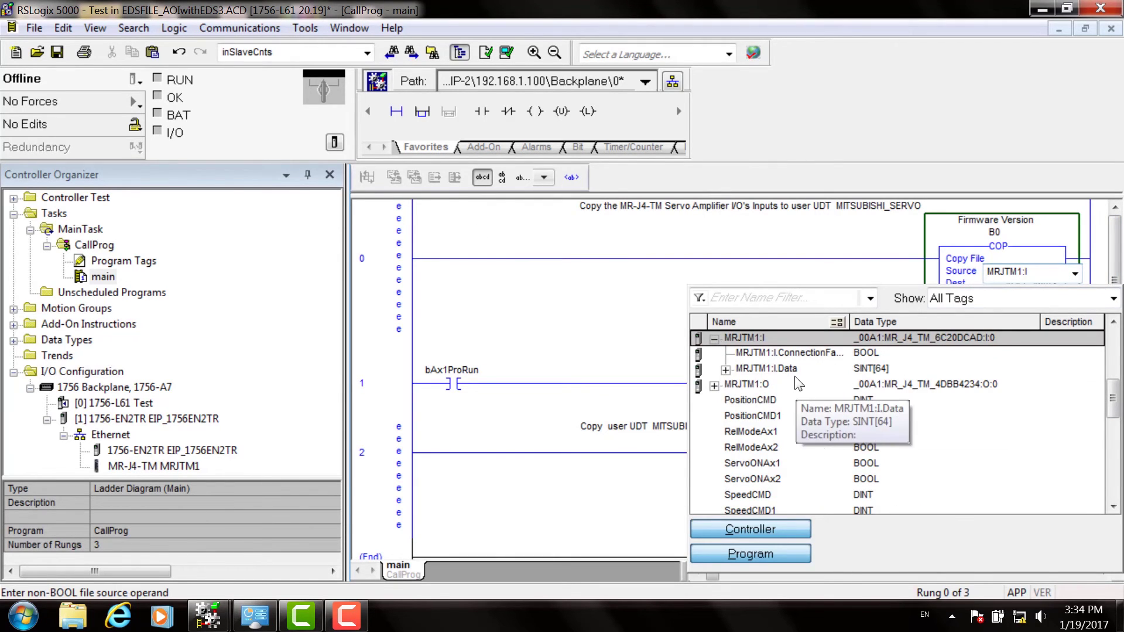
pyautogui.click(791, 370)
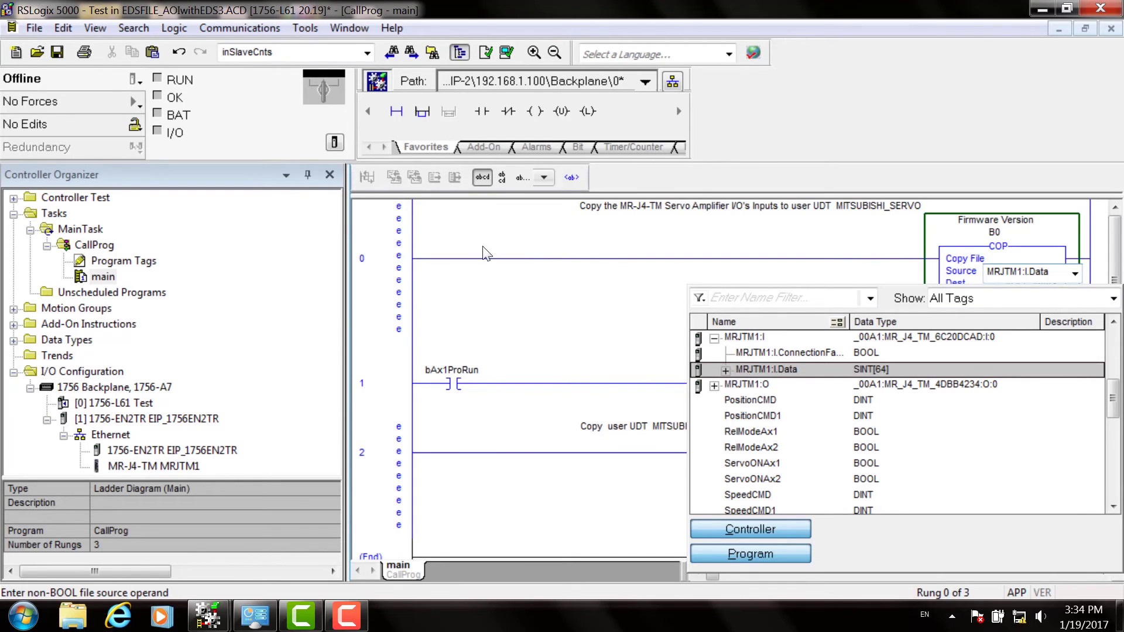
pyautogui.click(726, 371)
pyautogui.doubleClick(785, 386)
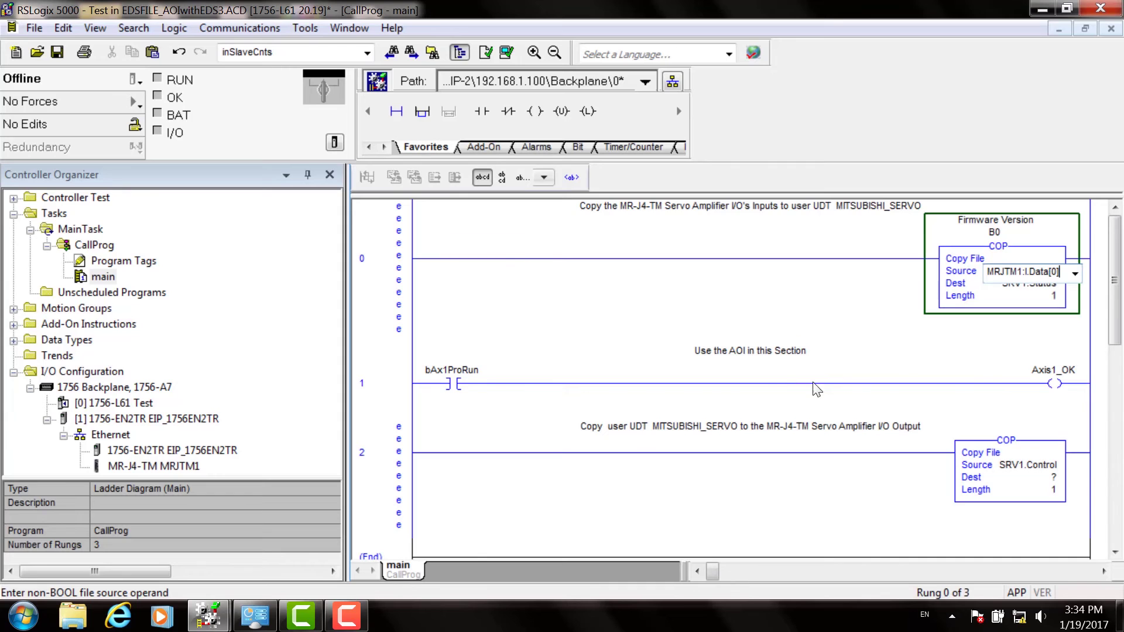
# - Commit the rung 0 source, then set the rung 2 COP destination to MRJTM1:O with length 1
pyautogui.click(403, 374)
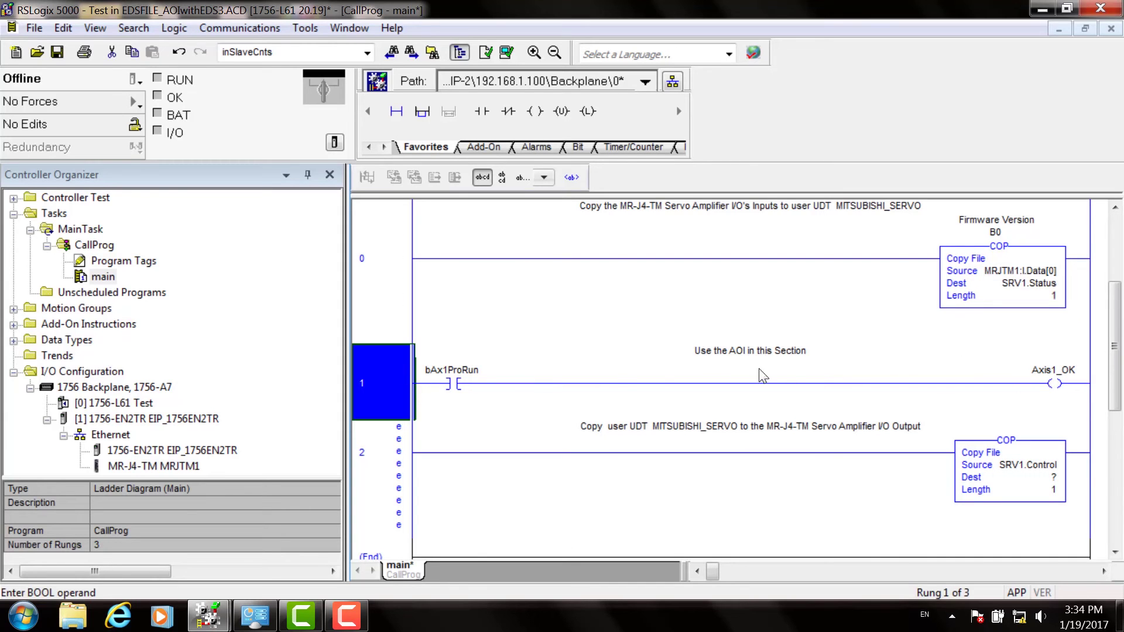
pyautogui.click(1026, 479)
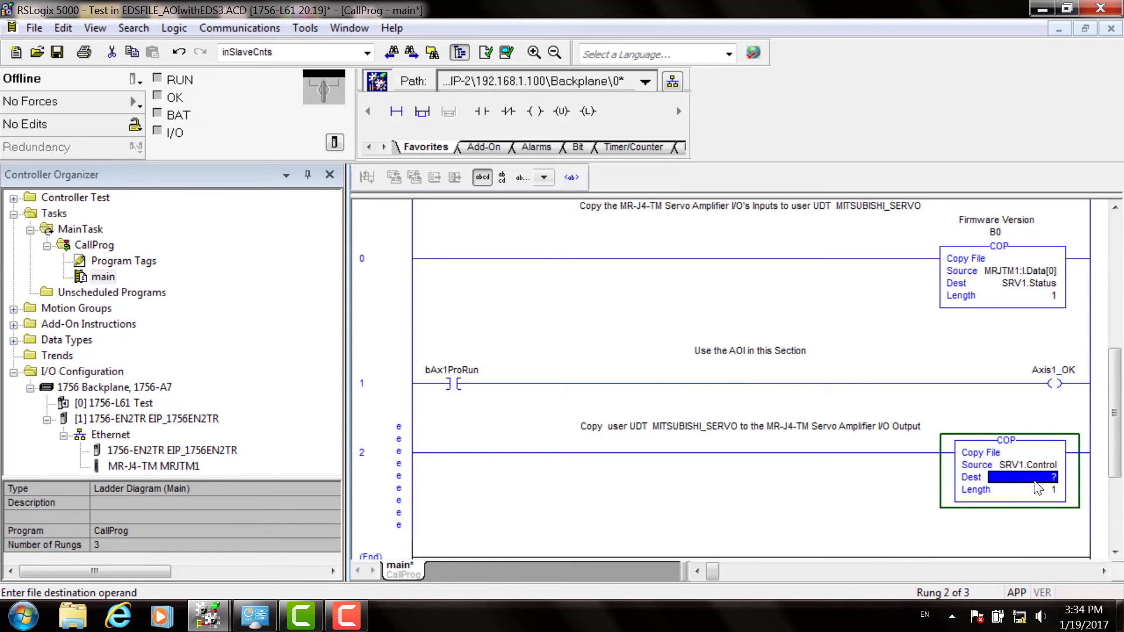
pyautogui.press('Return')
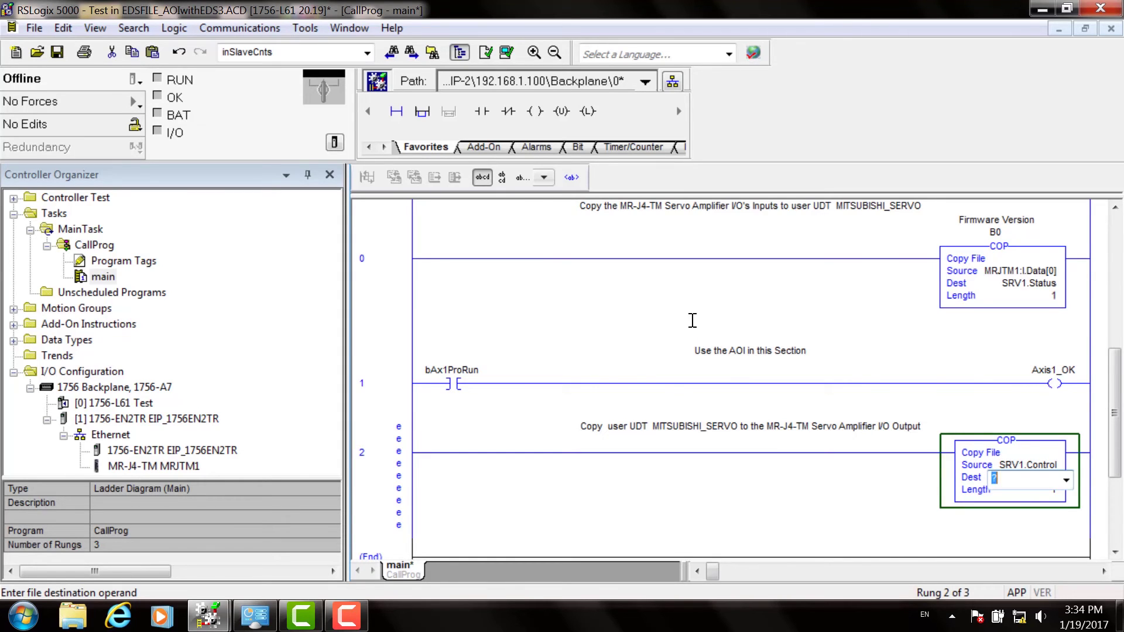
pyautogui.click(1066, 482)
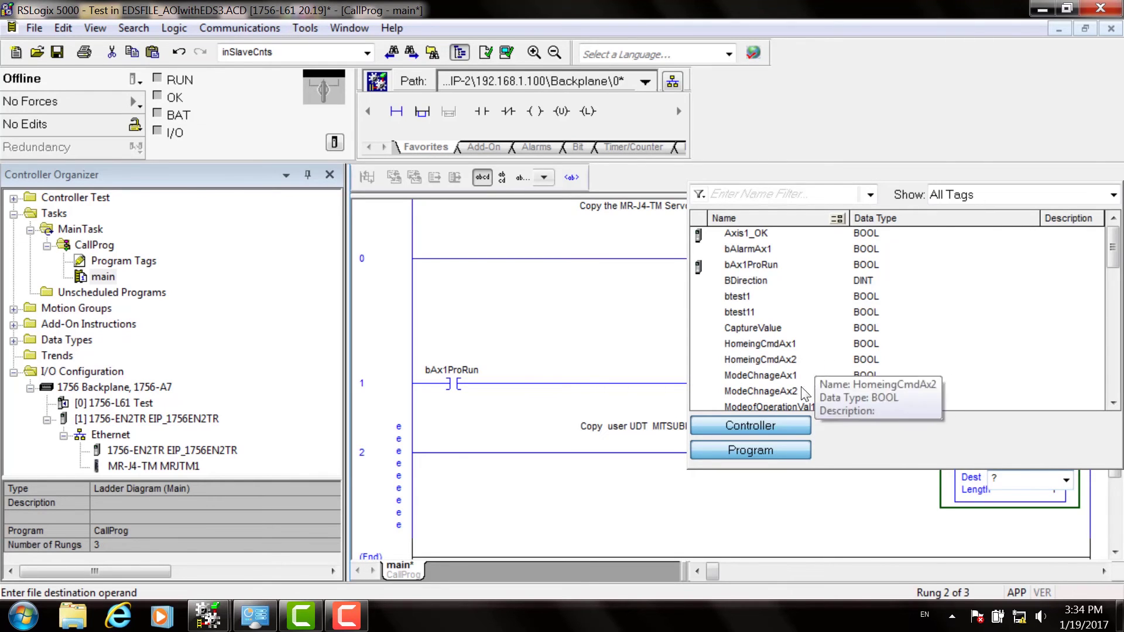
pyautogui.scroll(-2, 800, 381)
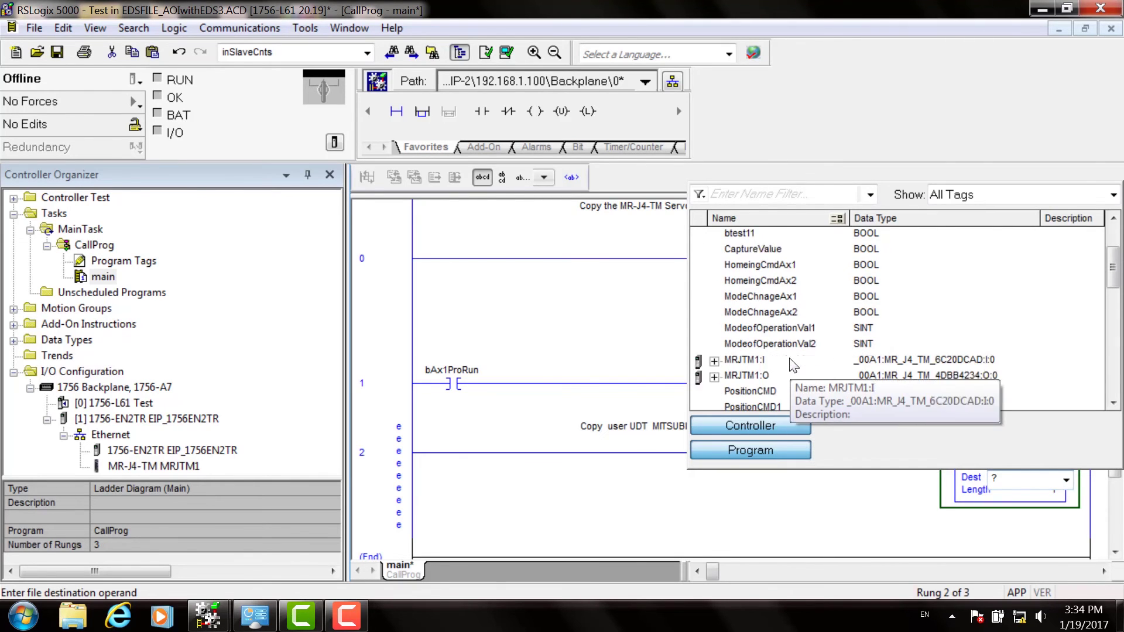
pyautogui.scroll(-1, 794, 366)
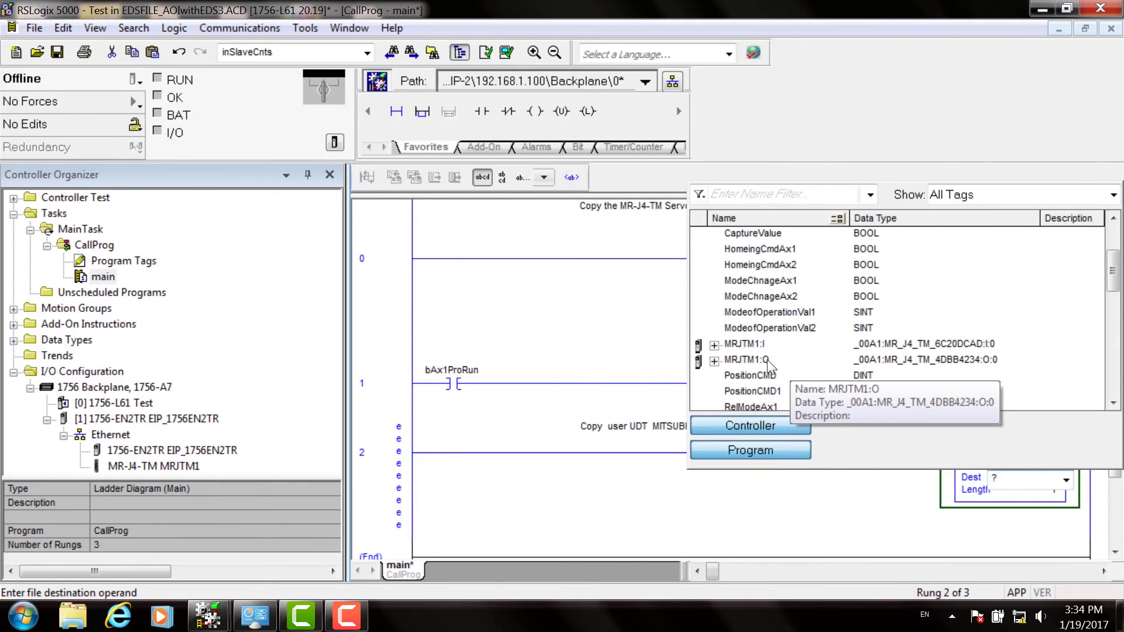
pyautogui.click(728, 360)
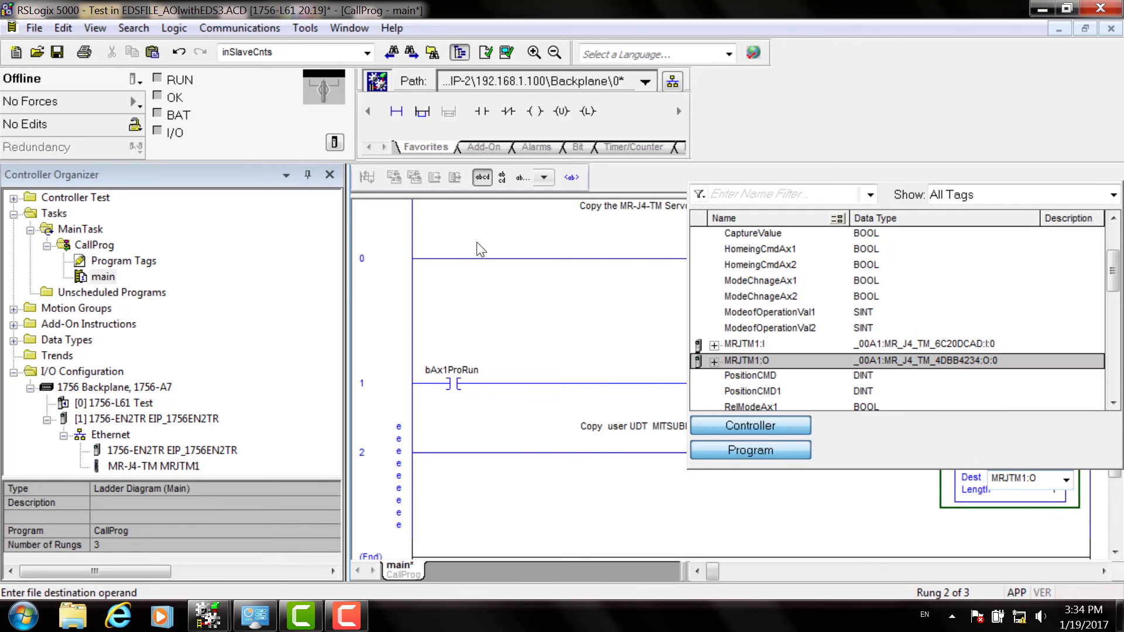
pyautogui.press('Return')
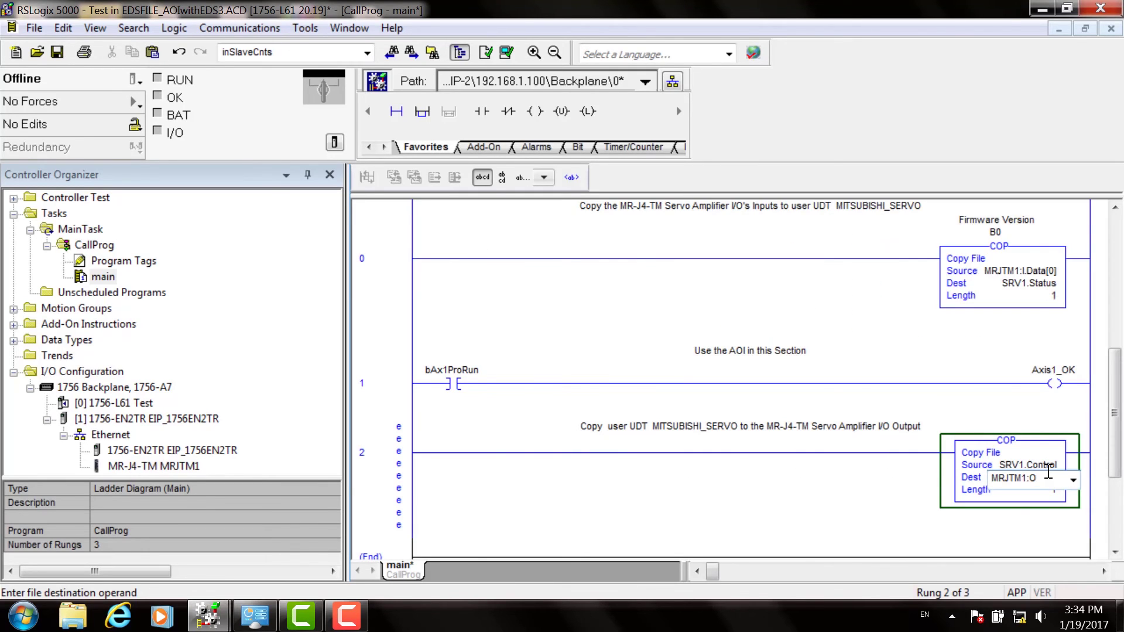
pyautogui.press('Return')
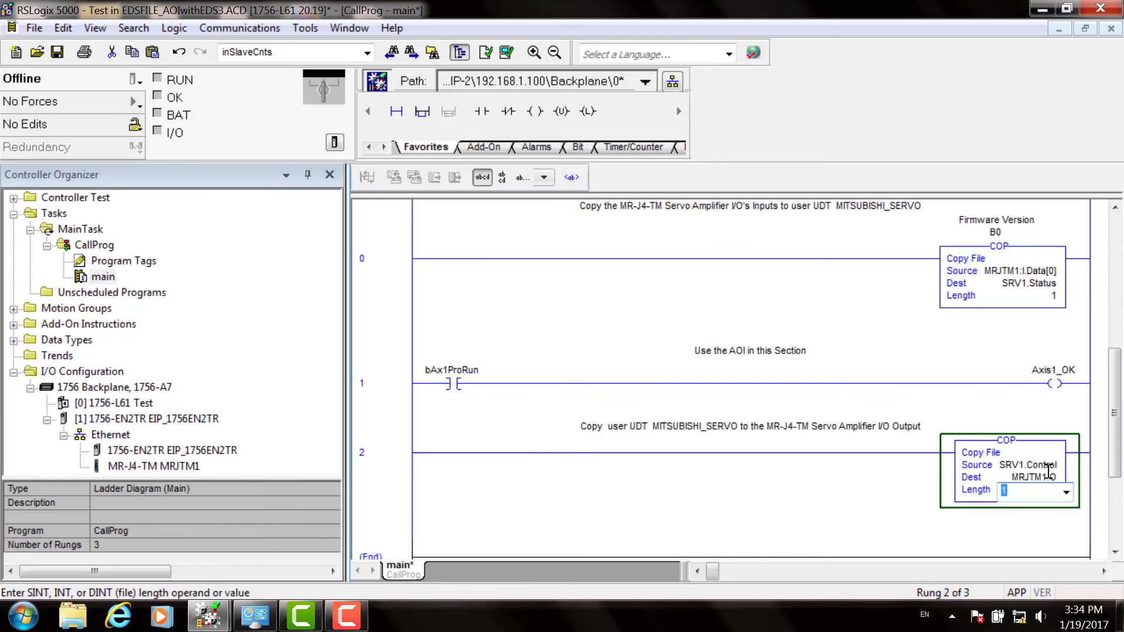
pyautogui.press('Return')
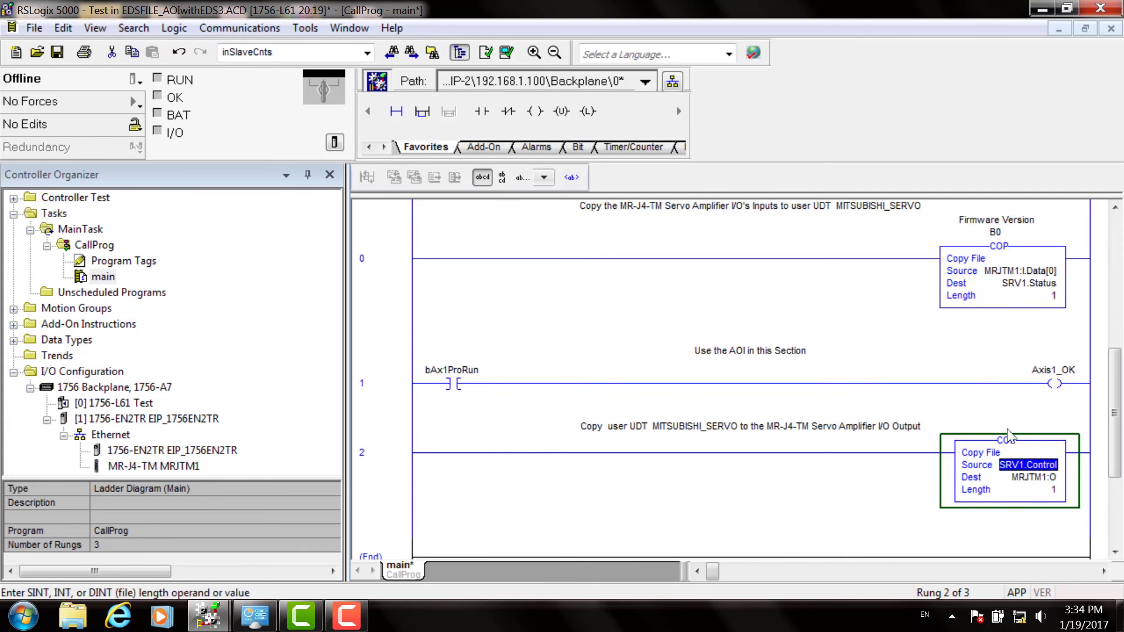
pyautogui.click(995, 499)
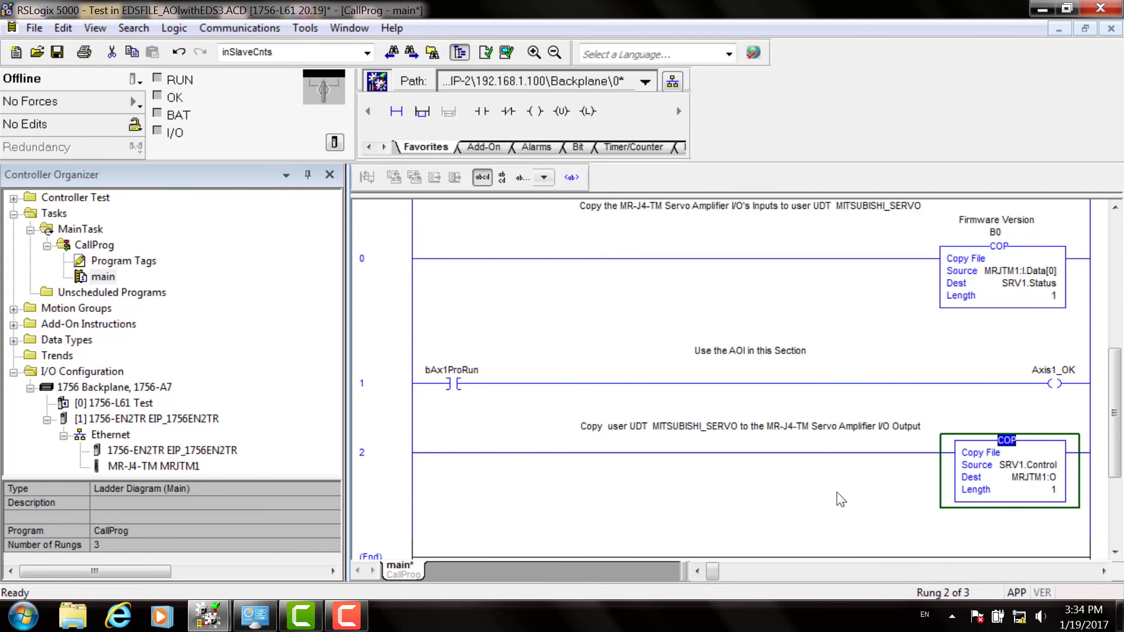